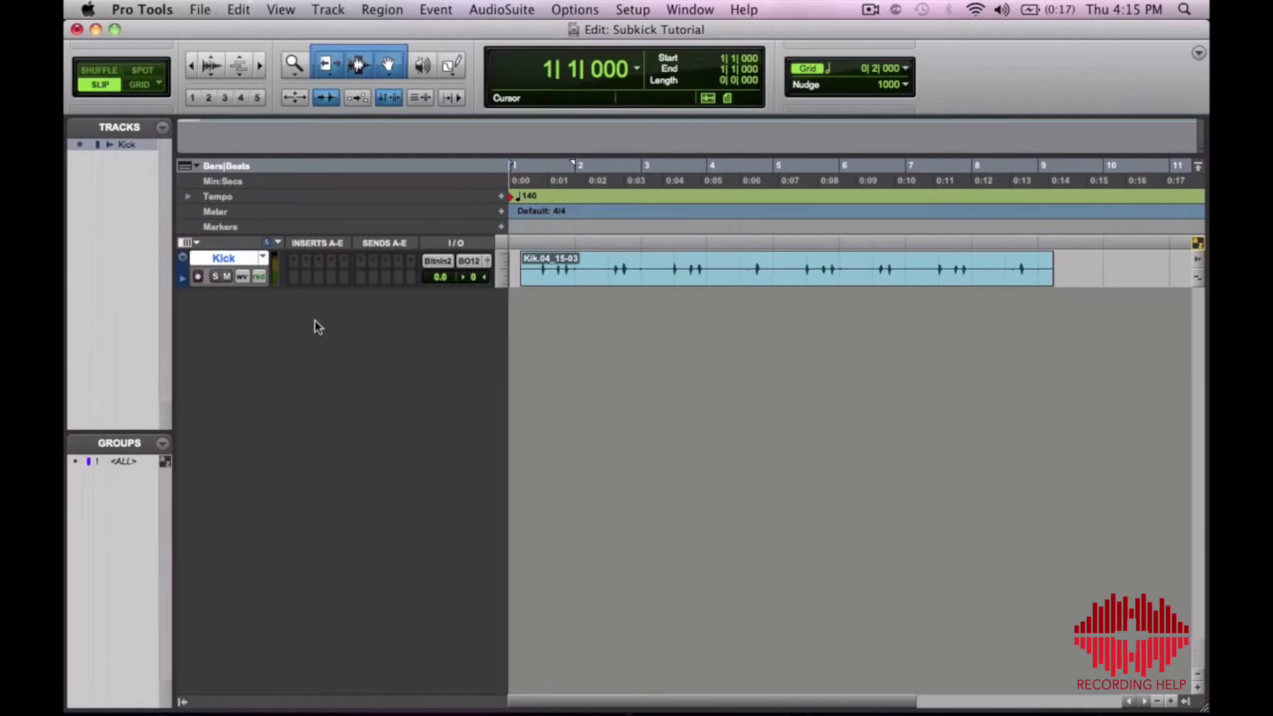
# - Audition the kick, then create an aux input track named Subkick
pyautogui.press('space')
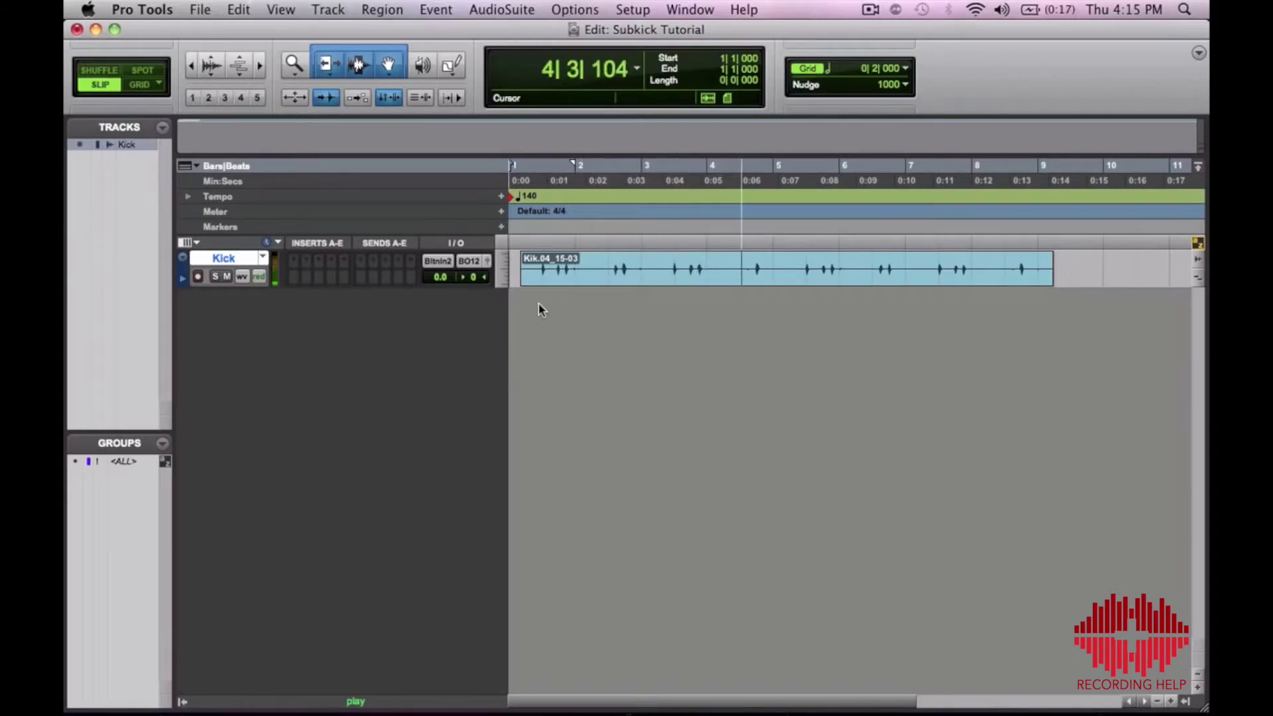
pyautogui.press('space')
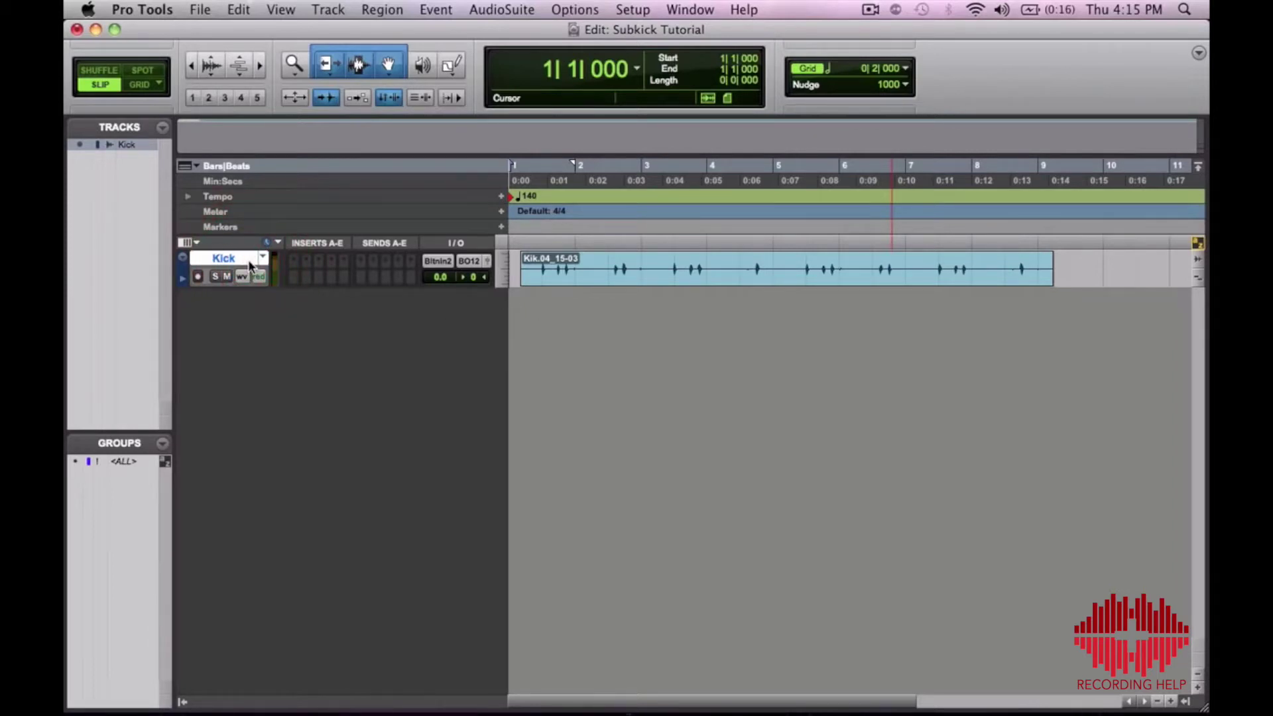
pyautogui.press('super+shift+n')
pyautogui.press('super+Down')
pyautogui.press('Return')
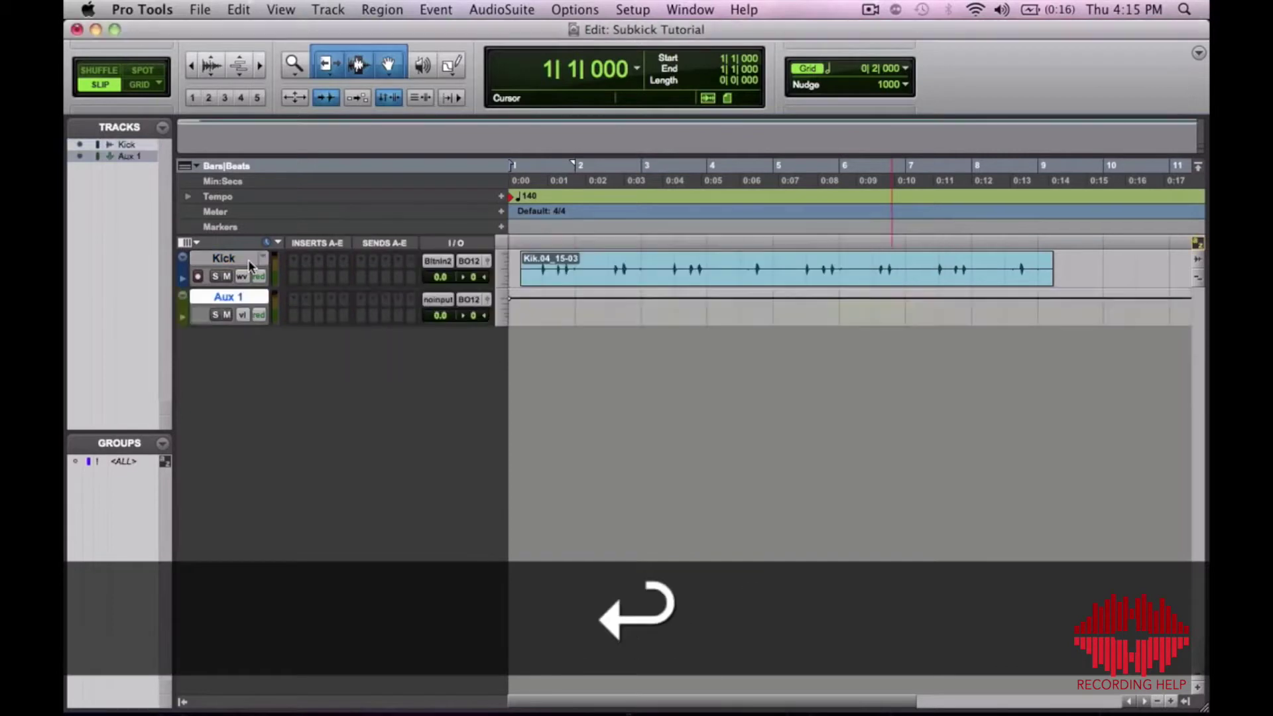
pyautogui.doubleClick(245, 296)
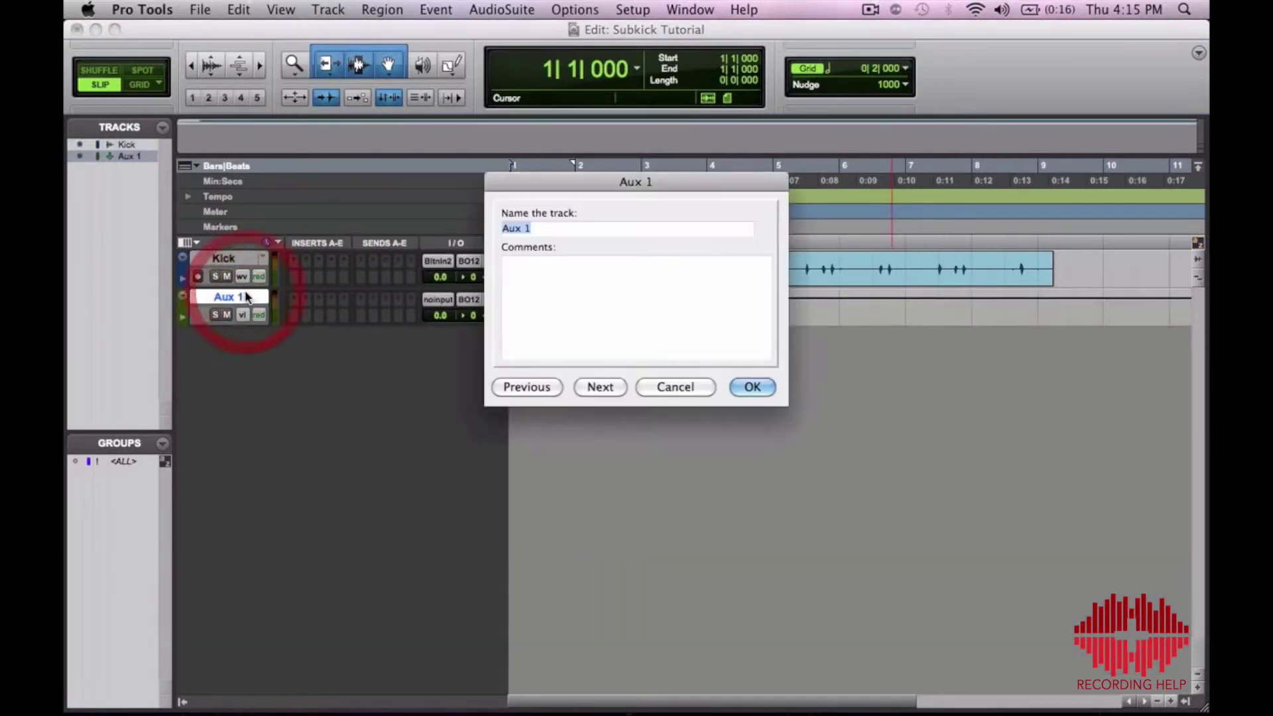
pyautogui.write('Subkick')
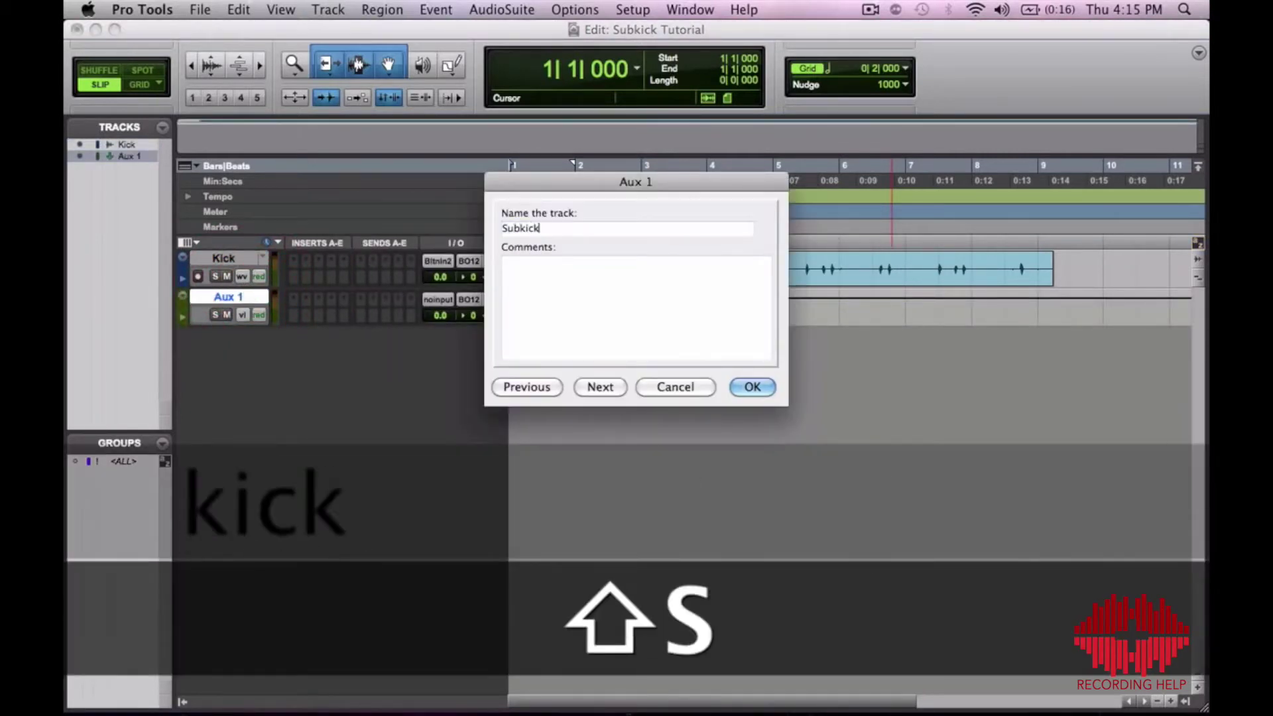
pyautogui.press('Return')
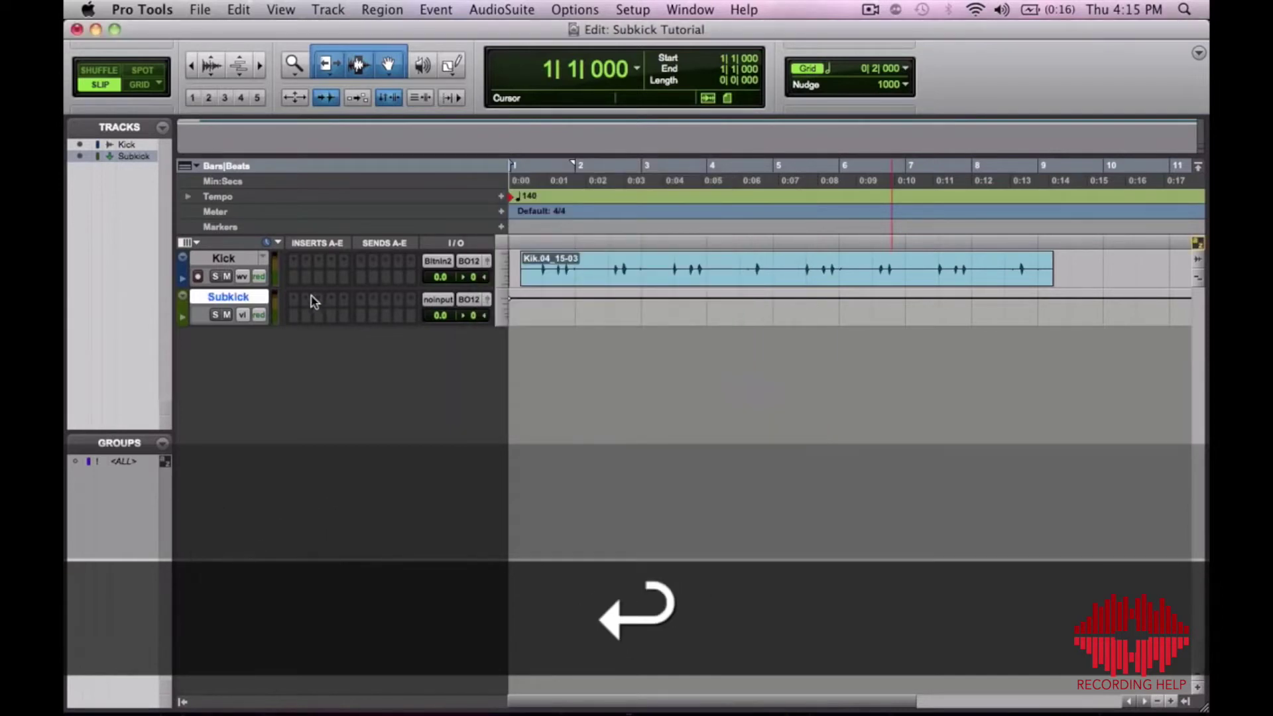
# - Mute Subkick and insert a Signal Generator plug-in on it
pyautogui.click(226, 315)
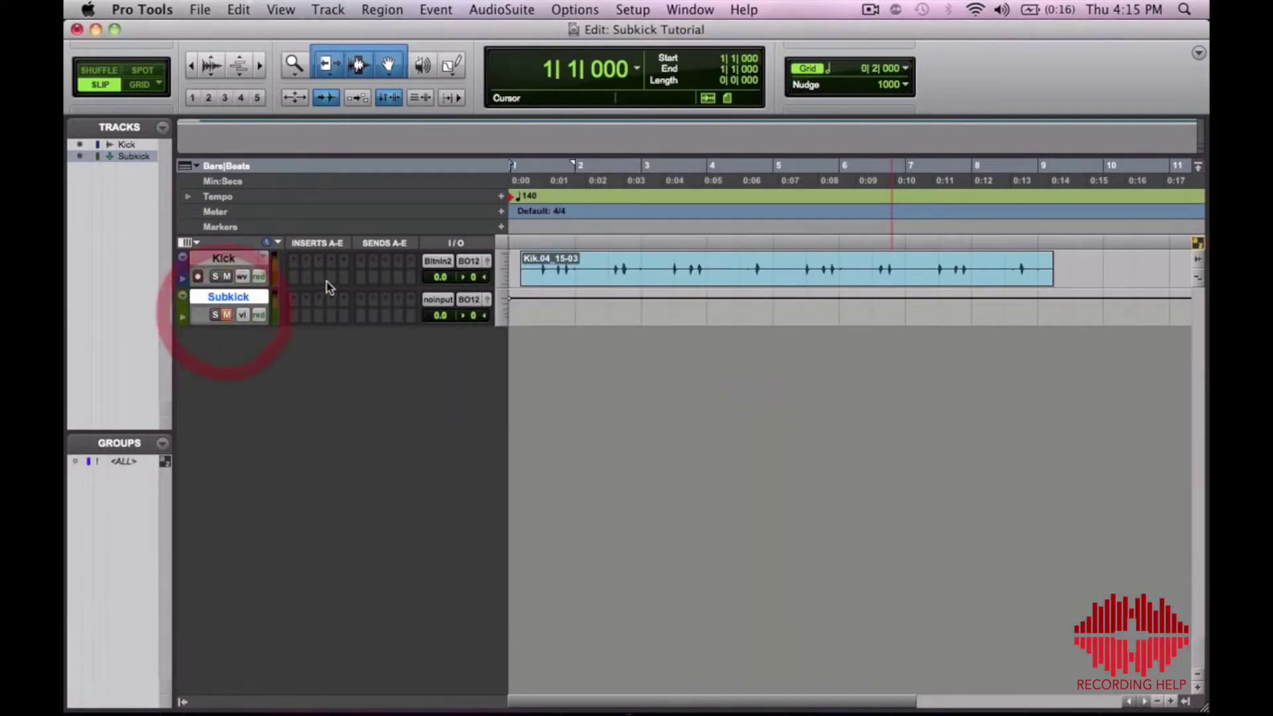
pyautogui.click(294, 300)
pyautogui.moveTo(302, 329)
pyautogui.moveTo(484, 343)
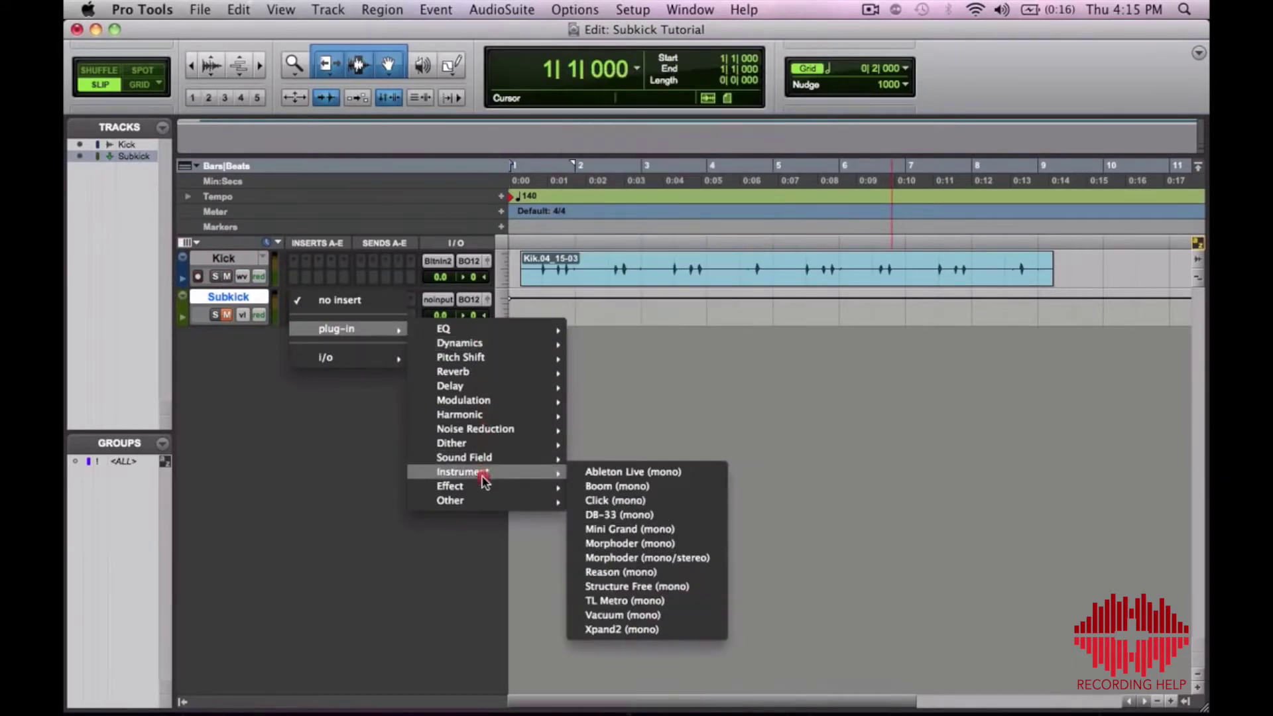
pyautogui.moveTo(480, 490)
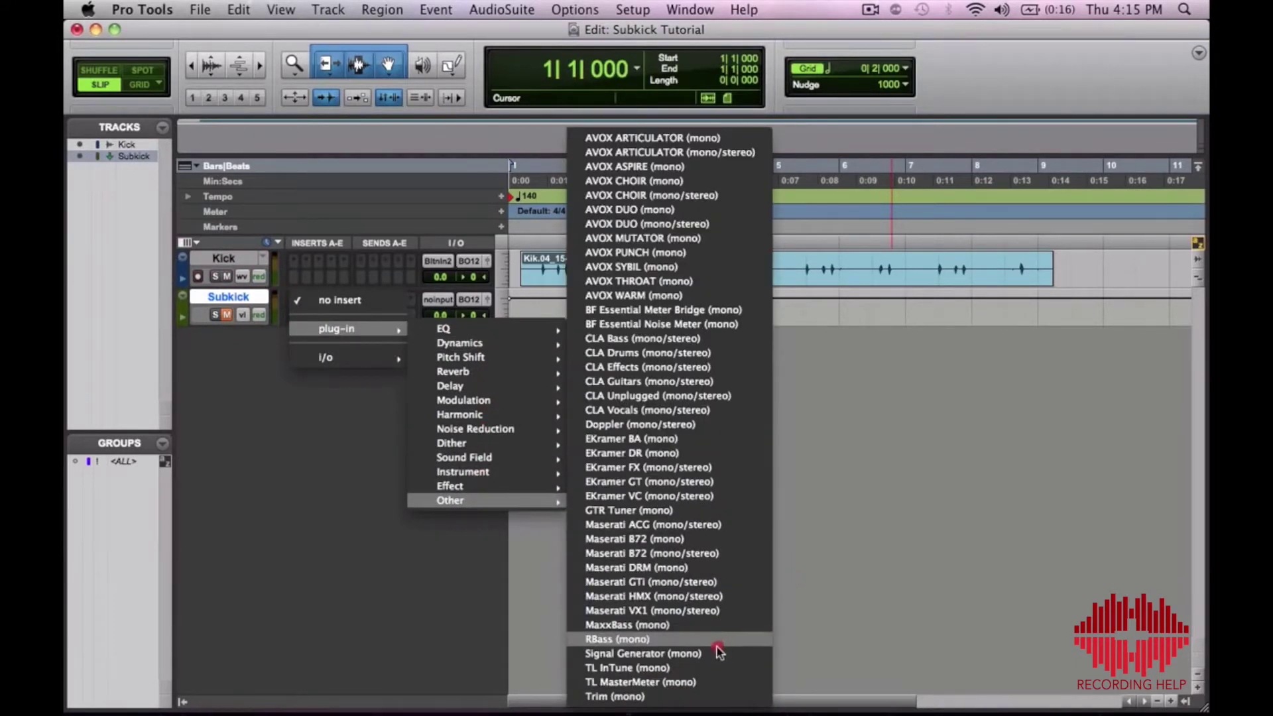
pyautogui.click(716, 653)
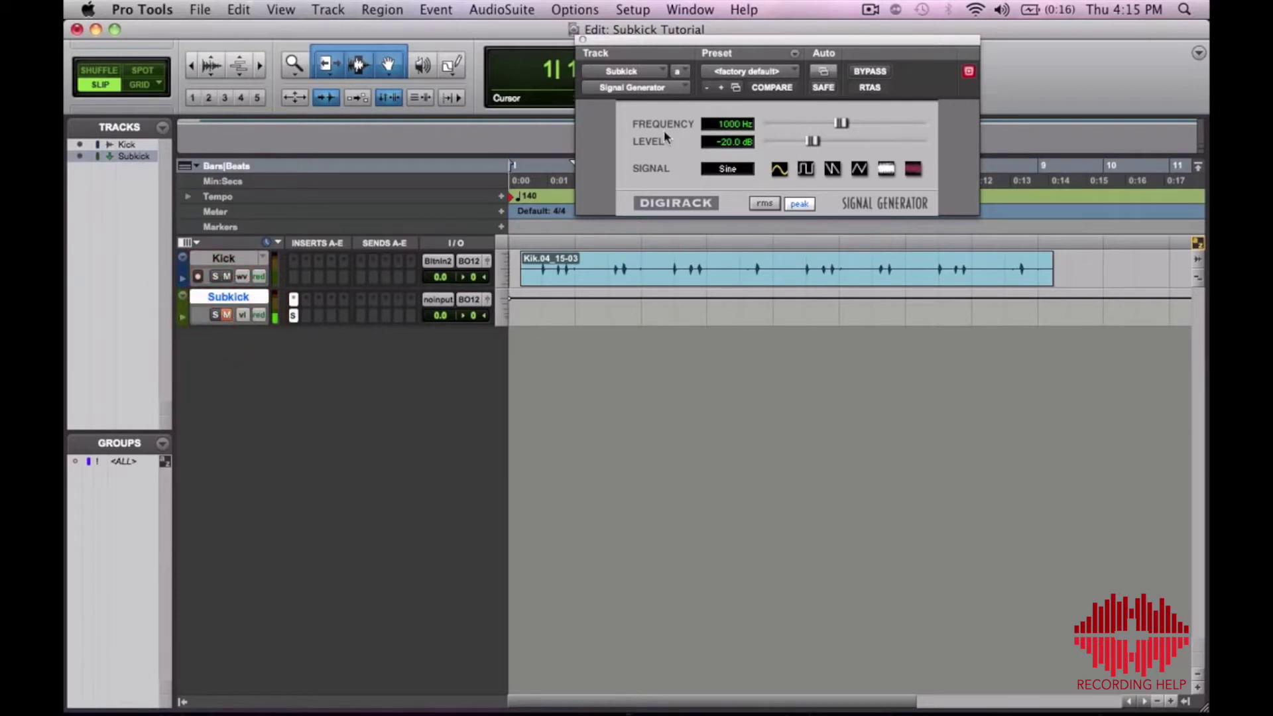
# - Set the Signal Generator frequency to 60 Hz and mute the Subkick track
pyautogui.click(725, 125)
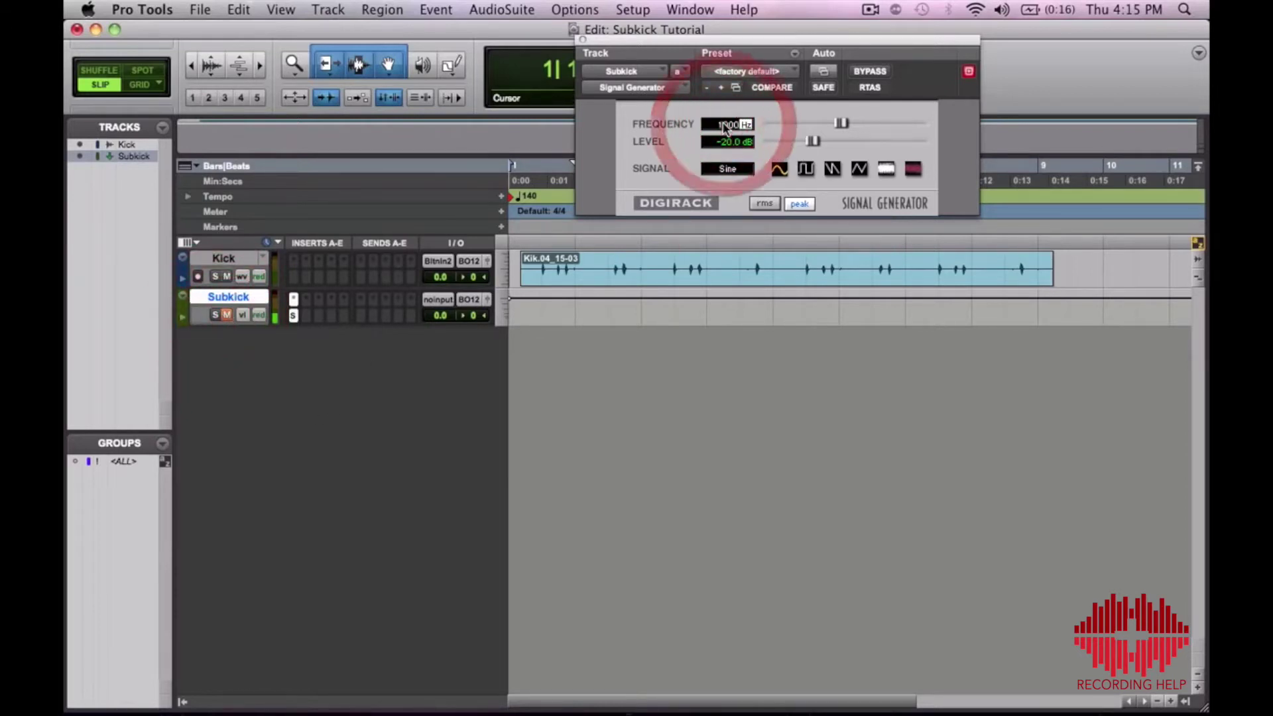
pyautogui.write('60')
pyautogui.press('Return')
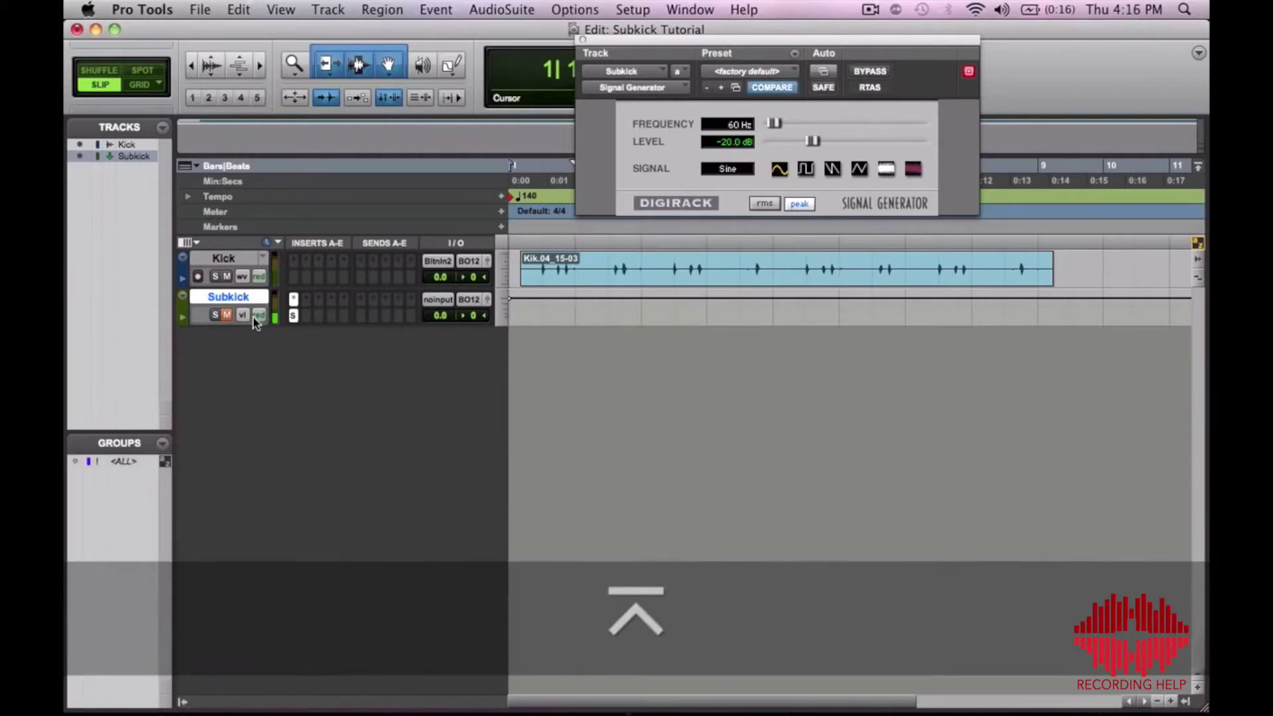
pyautogui.click(227, 316)
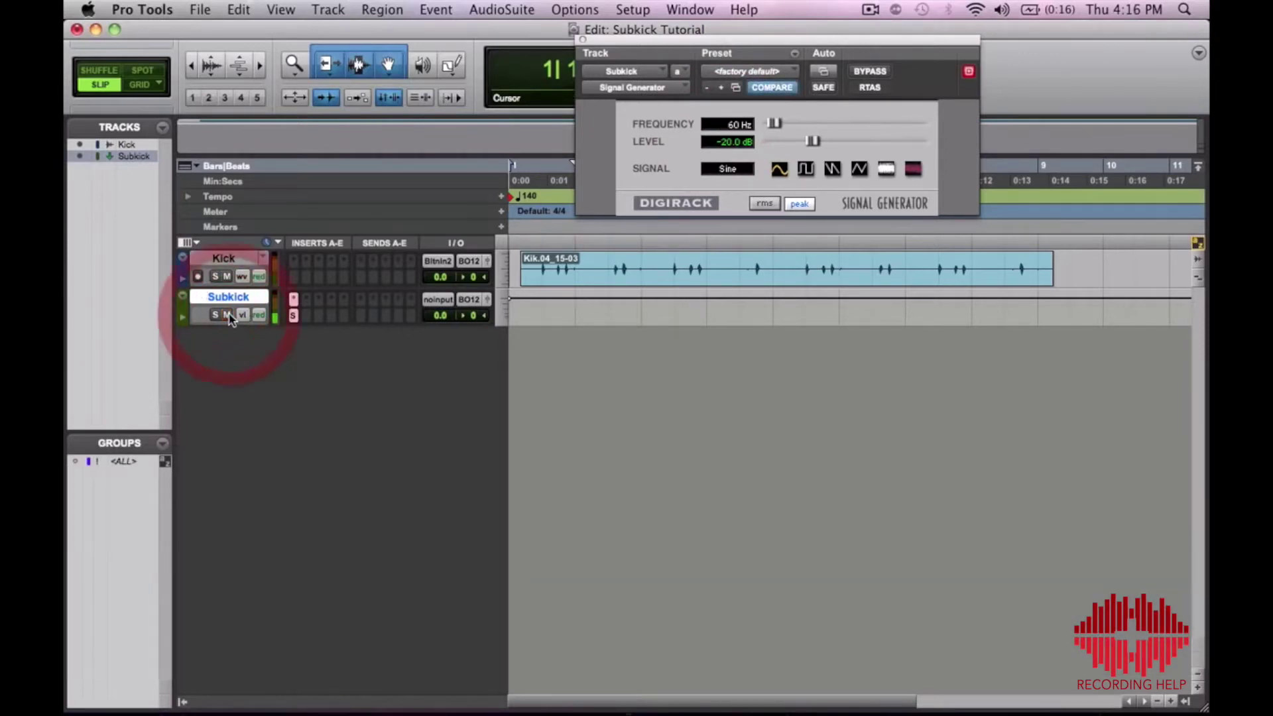
pyautogui.click(302, 305)
# - Insert a C1 gate on Subkick and raise its threshold to -15.8 dB
pyautogui.click(312, 330)
pyautogui.click(506, 346)
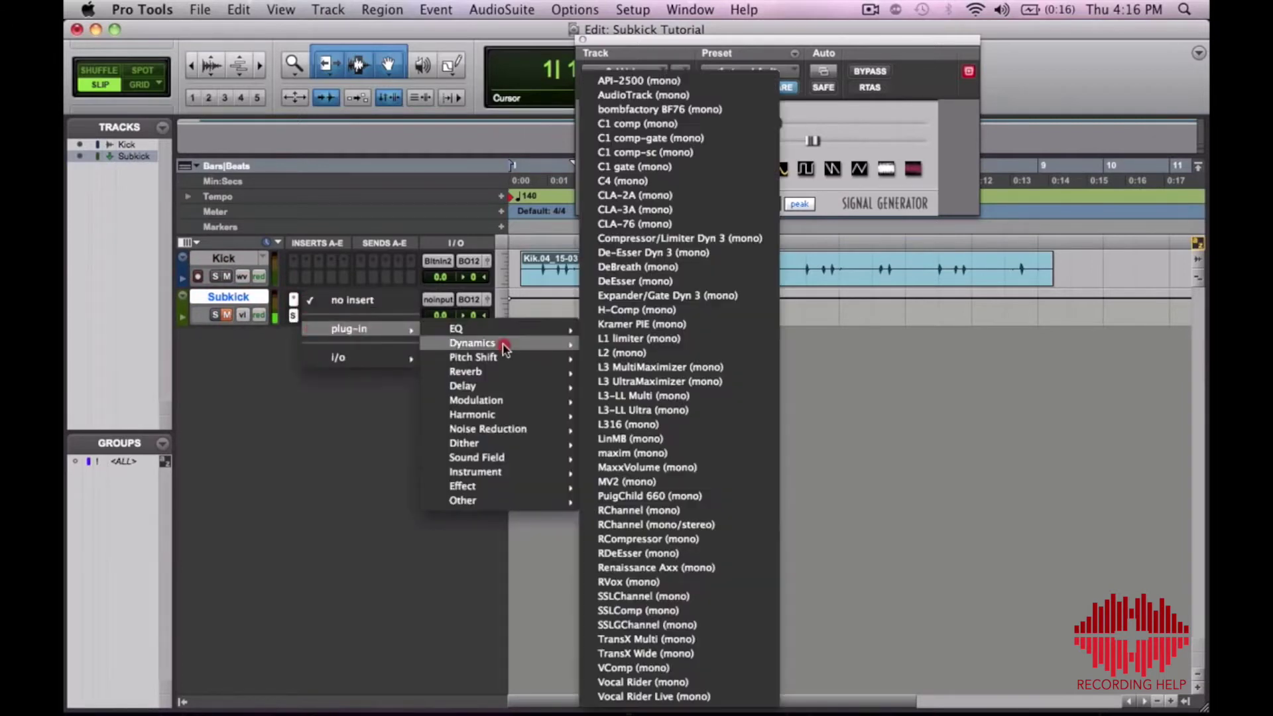
pyautogui.click(666, 168)
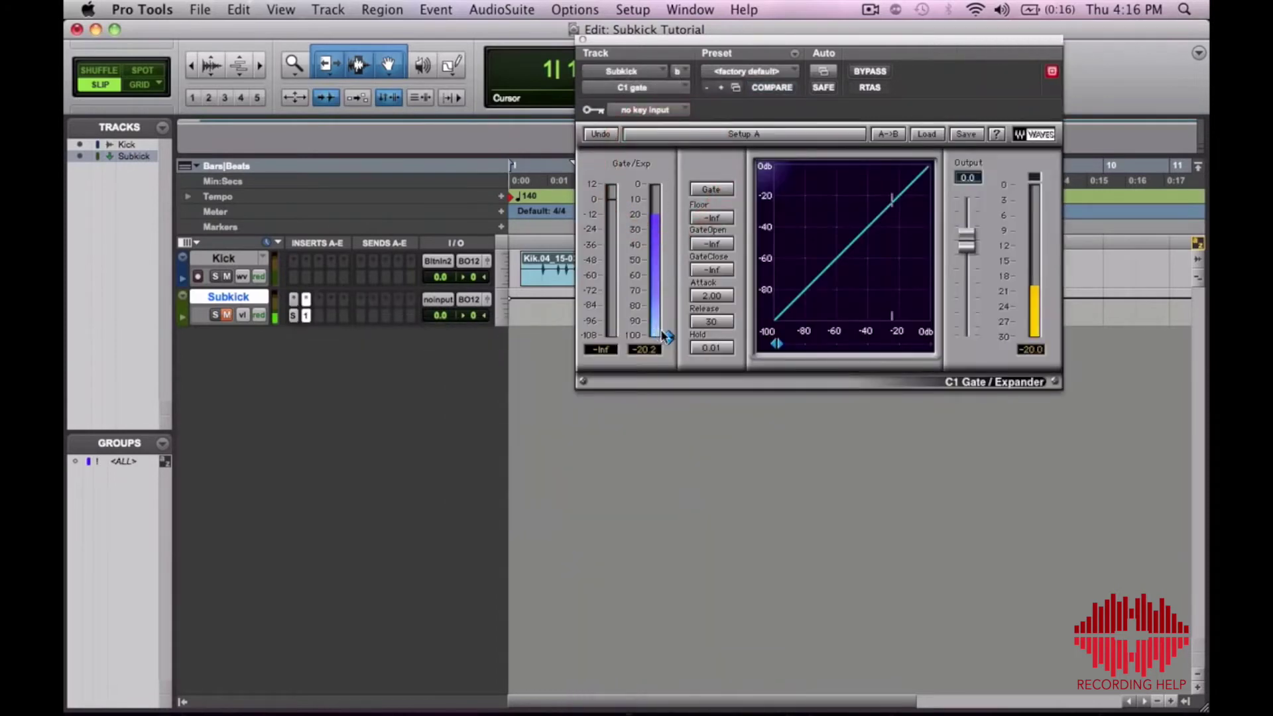
pyautogui.moveTo(668, 338); pyautogui.dragTo(666, 207)
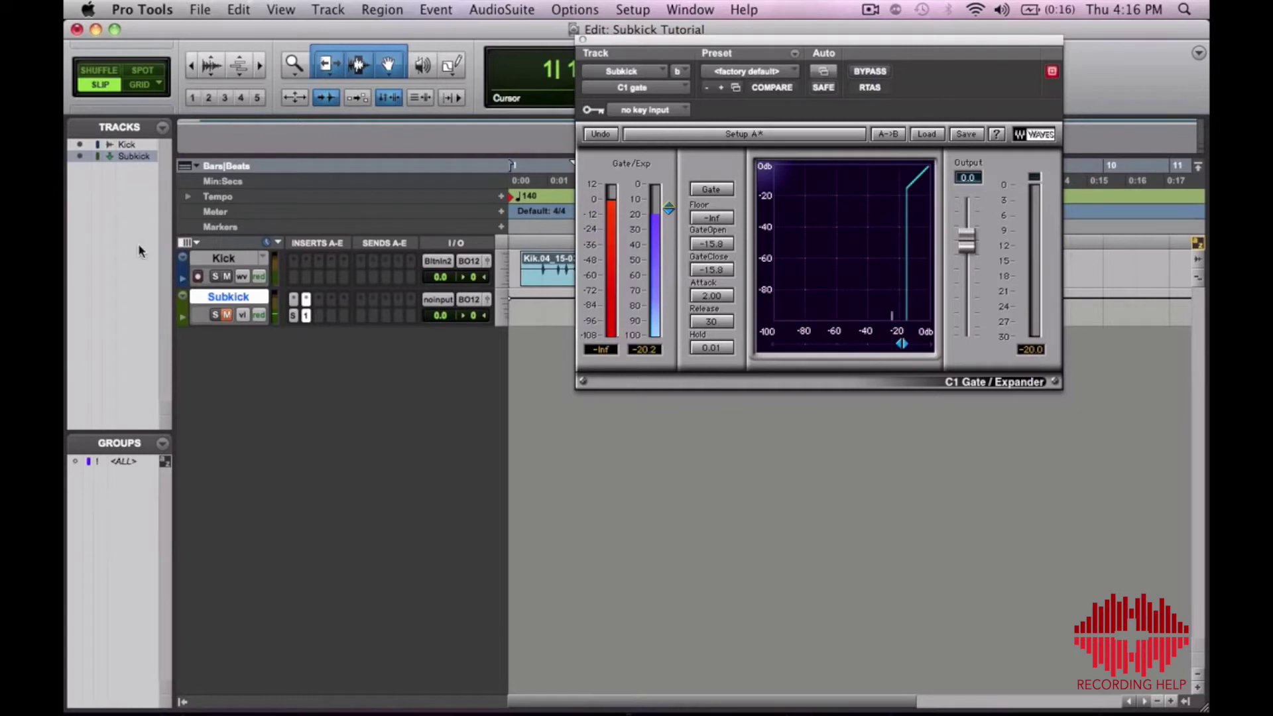
# - Send the Kick track pre-fader to Bus 1 at 0 dB
pyautogui.click(361, 265)
pyautogui.moveTo(373, 305)
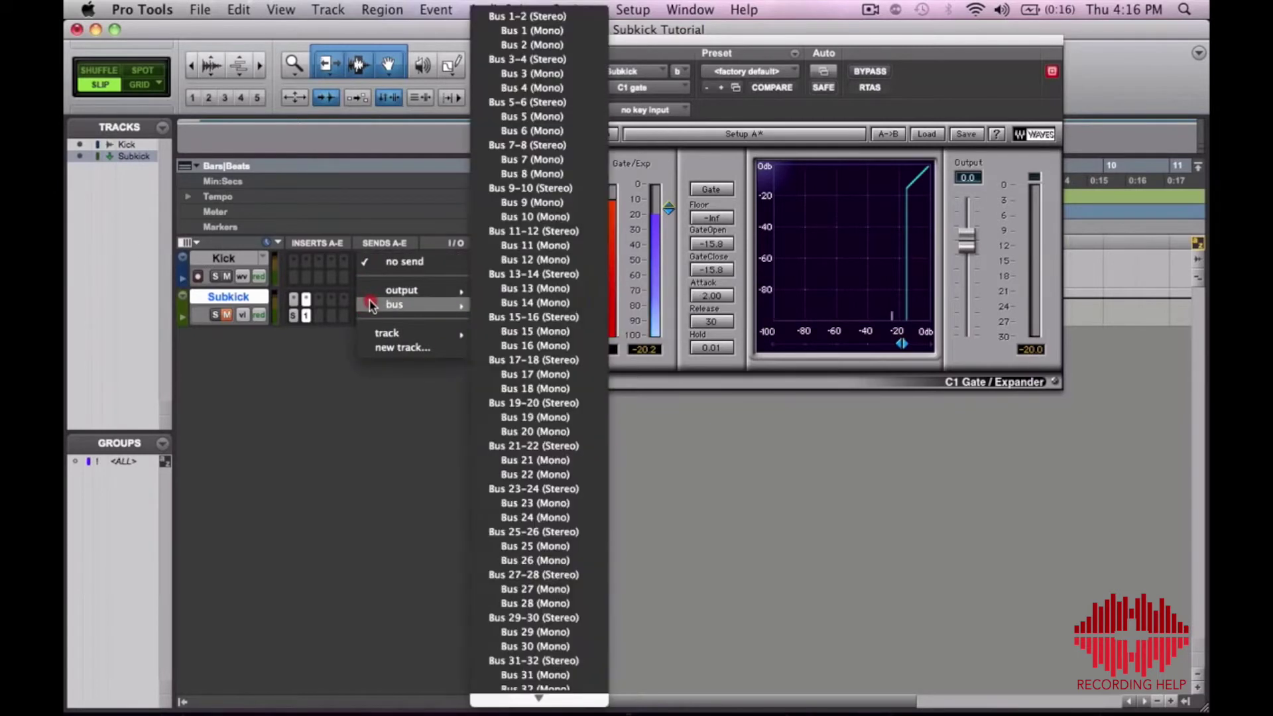
pyautogui.click(564, 31)
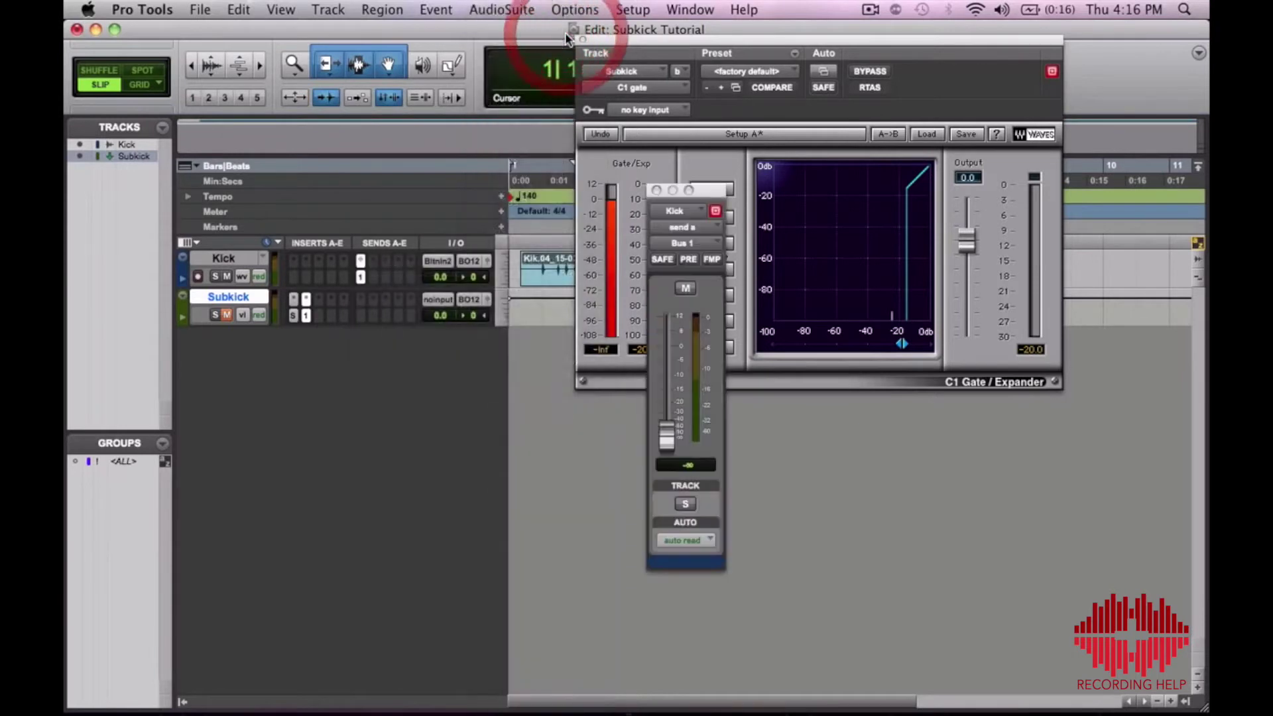
pyautogui.keyDown('alt'); pyautogui.click(672, 446); pyautogui.keyUp('alt')
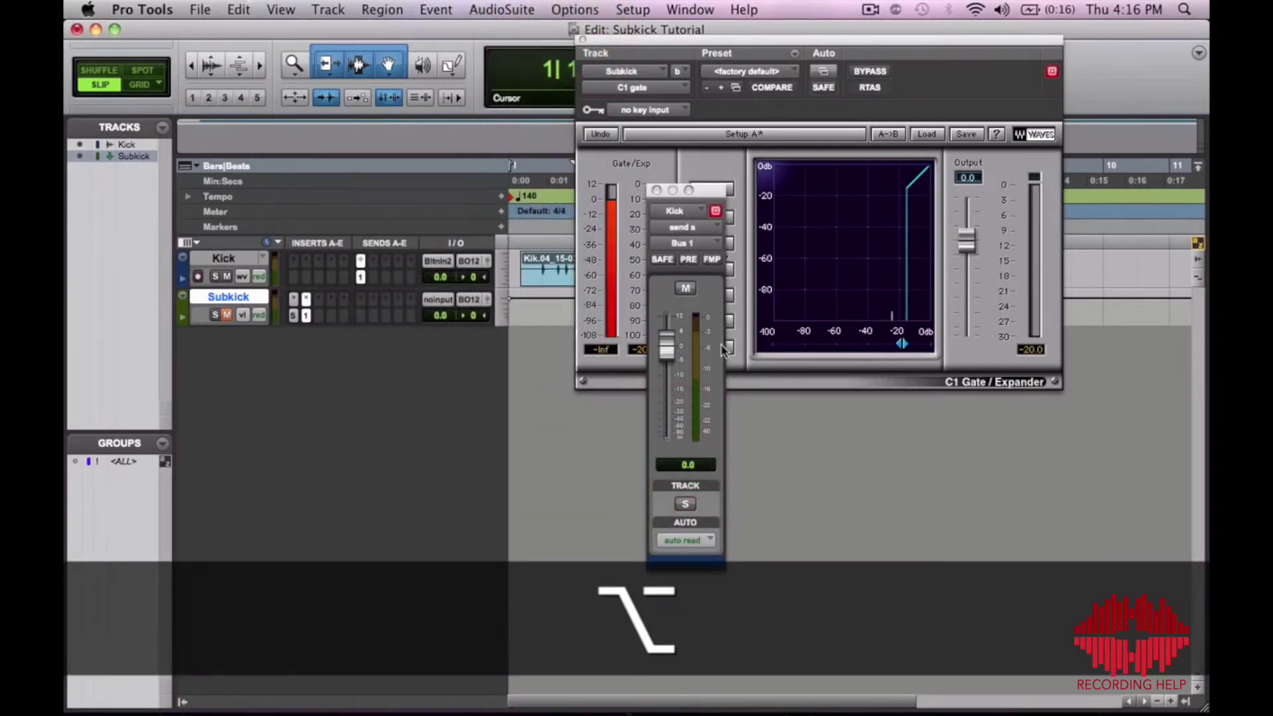
pyautogui.click(690, 262)
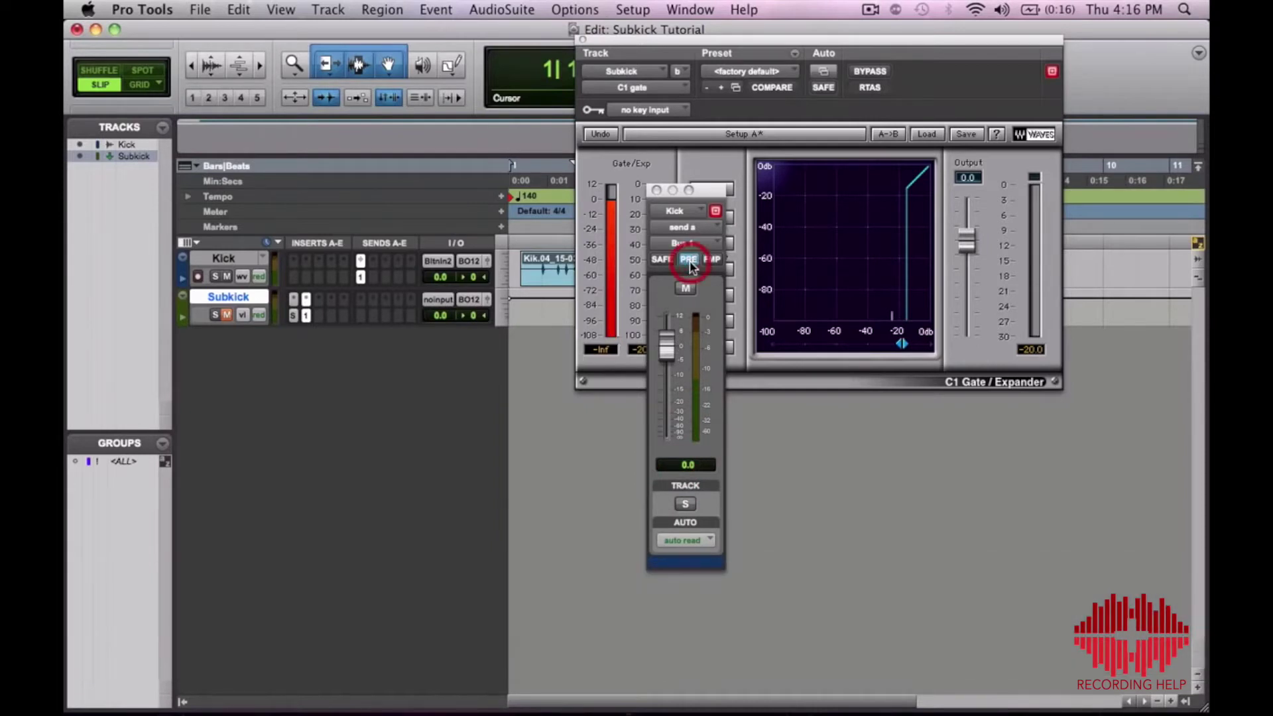
# - Key the Subkick C1 gate's input from Bus 1
pyautogui.click(657, 191)
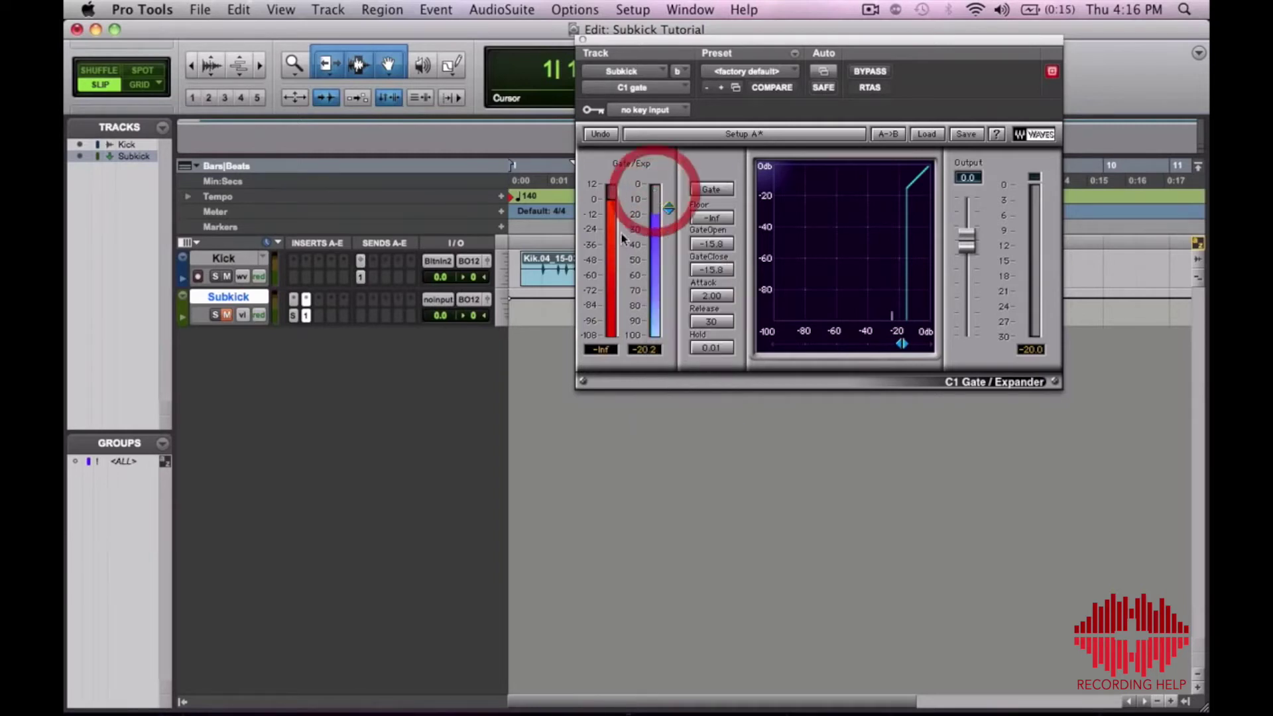
pyautogui.click(640, 113)
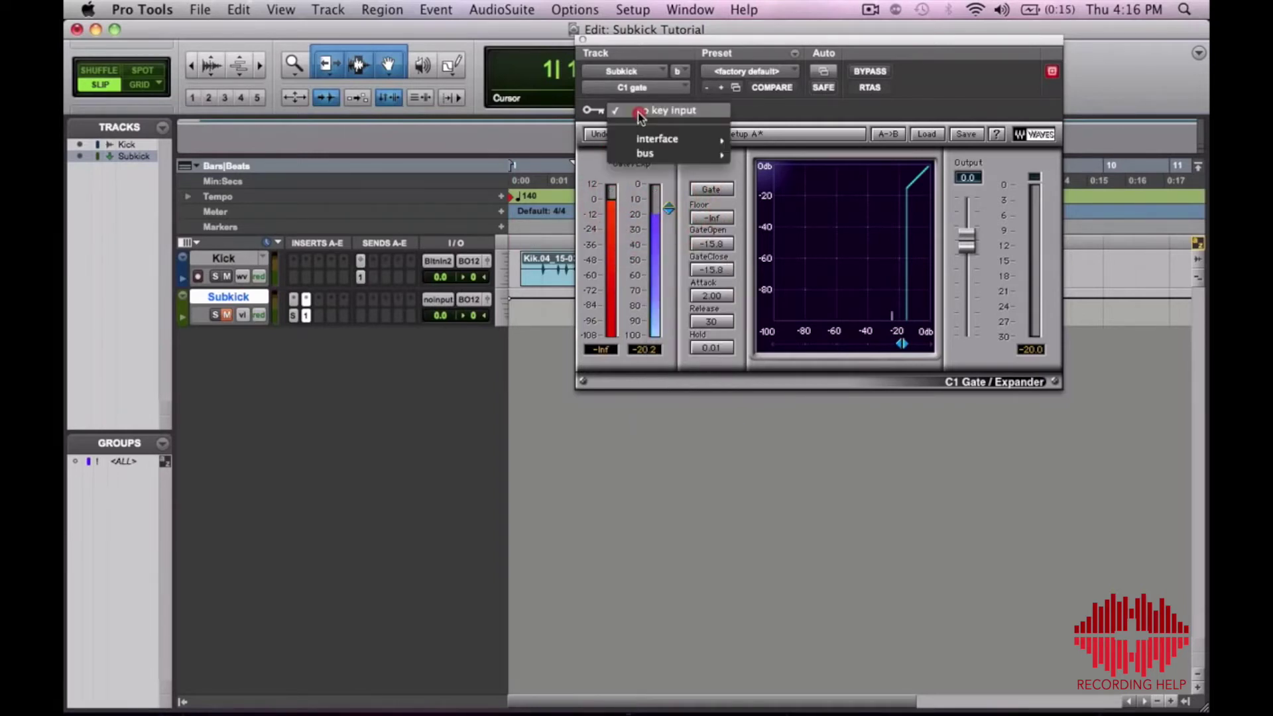
pyautogui.moveTo(653, 154)
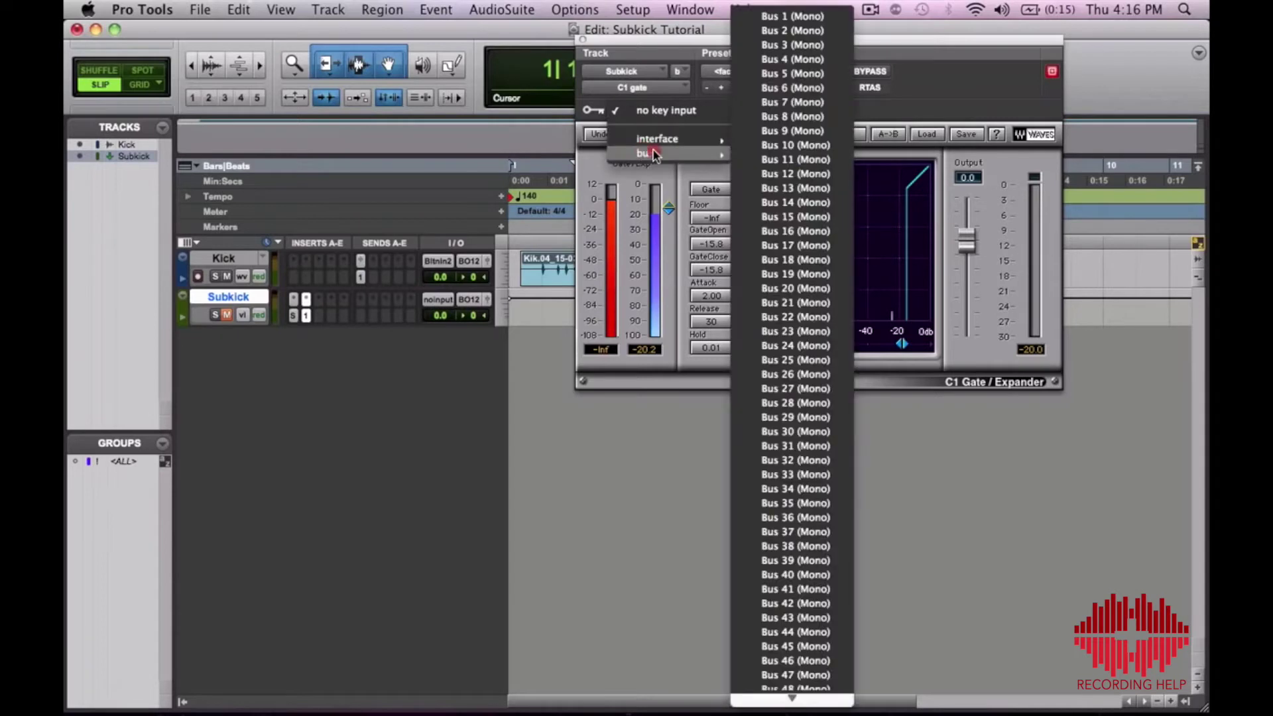
pyautogui.click(796, 18)
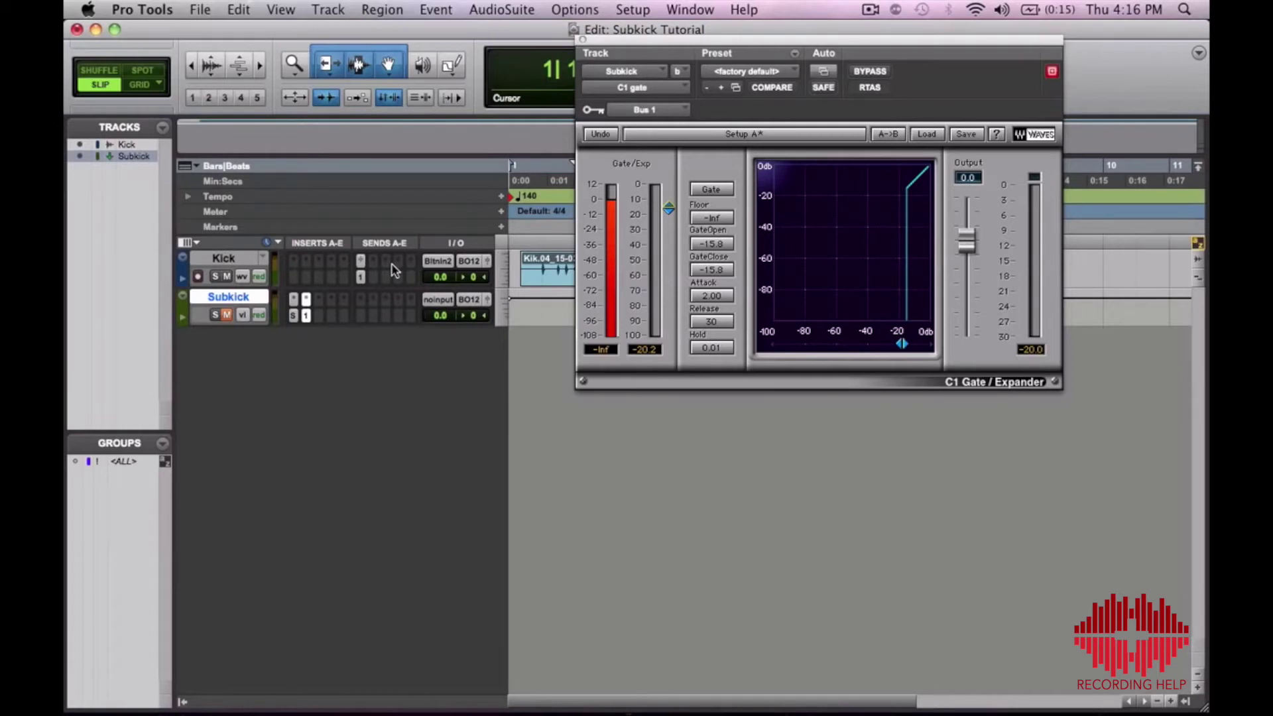
# - Unmute Subkick and, during playback, lower the gate threshold to about -19.3 dB
pyautogui.click(227, 315)
pyautogui.press('space')
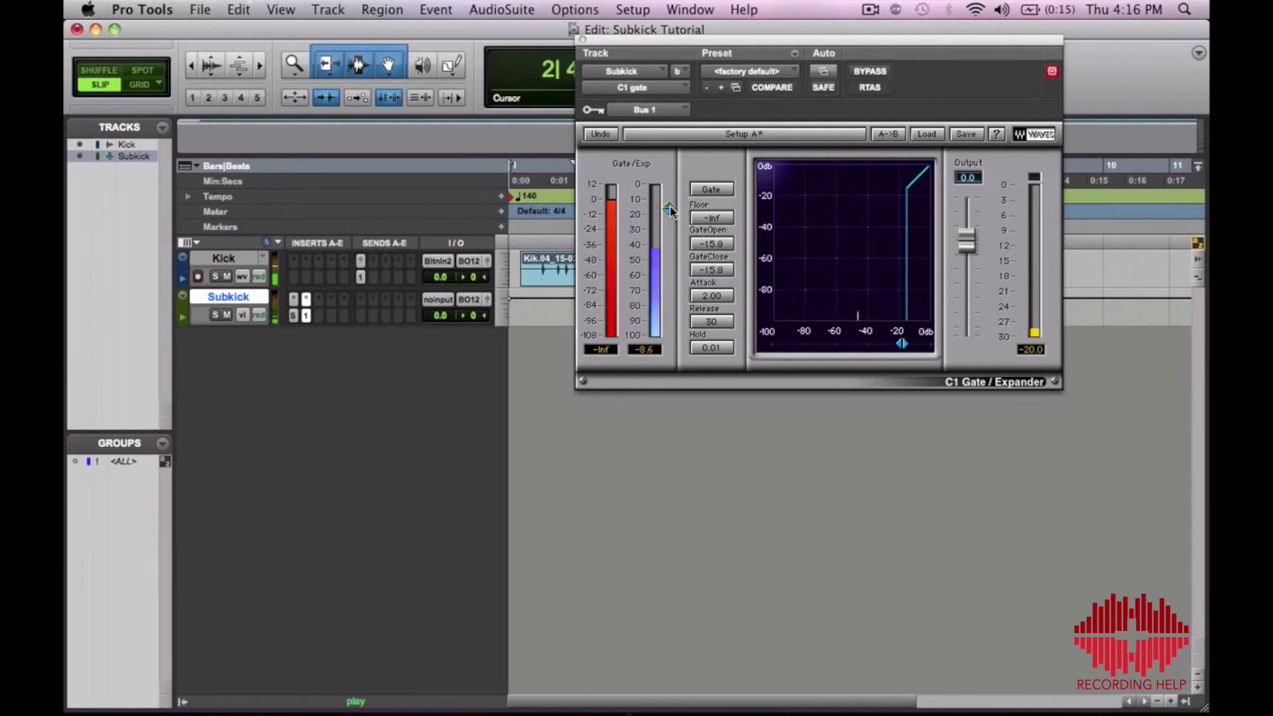
pyautogui.moveTo(670, 205); pyautogui.dragTo(671, 215)
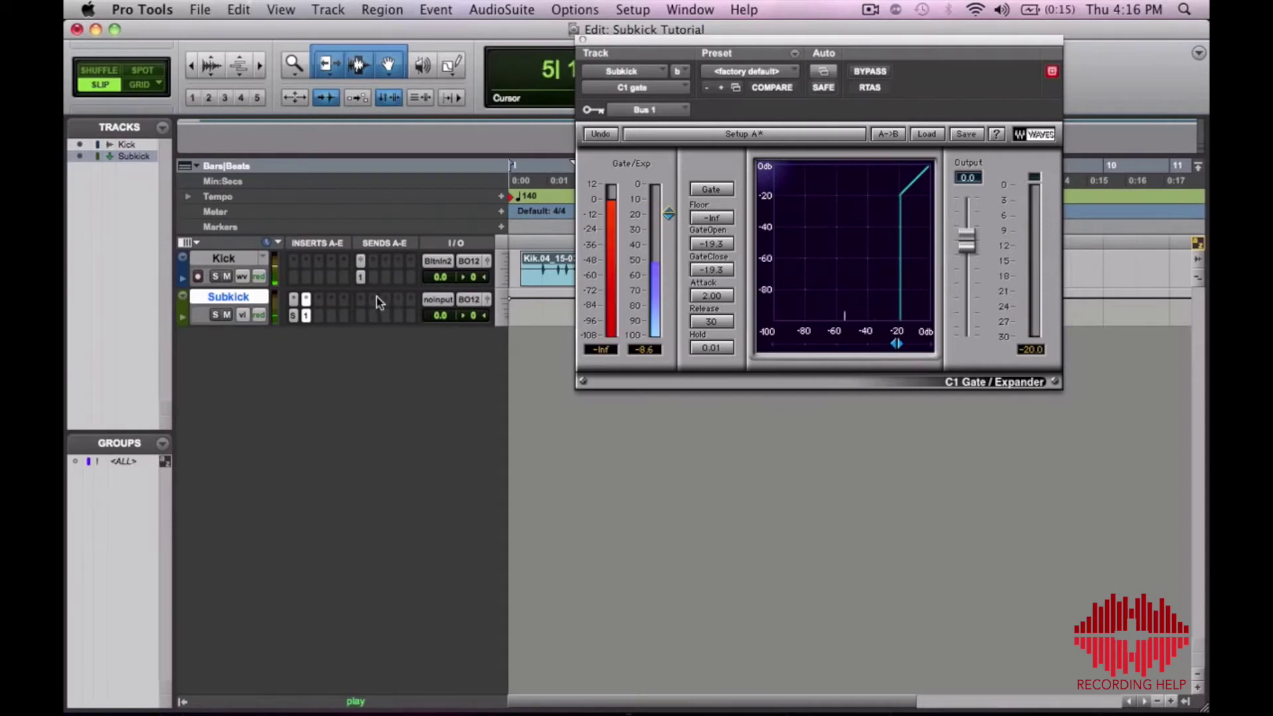
pyautogui.click(303, 318)
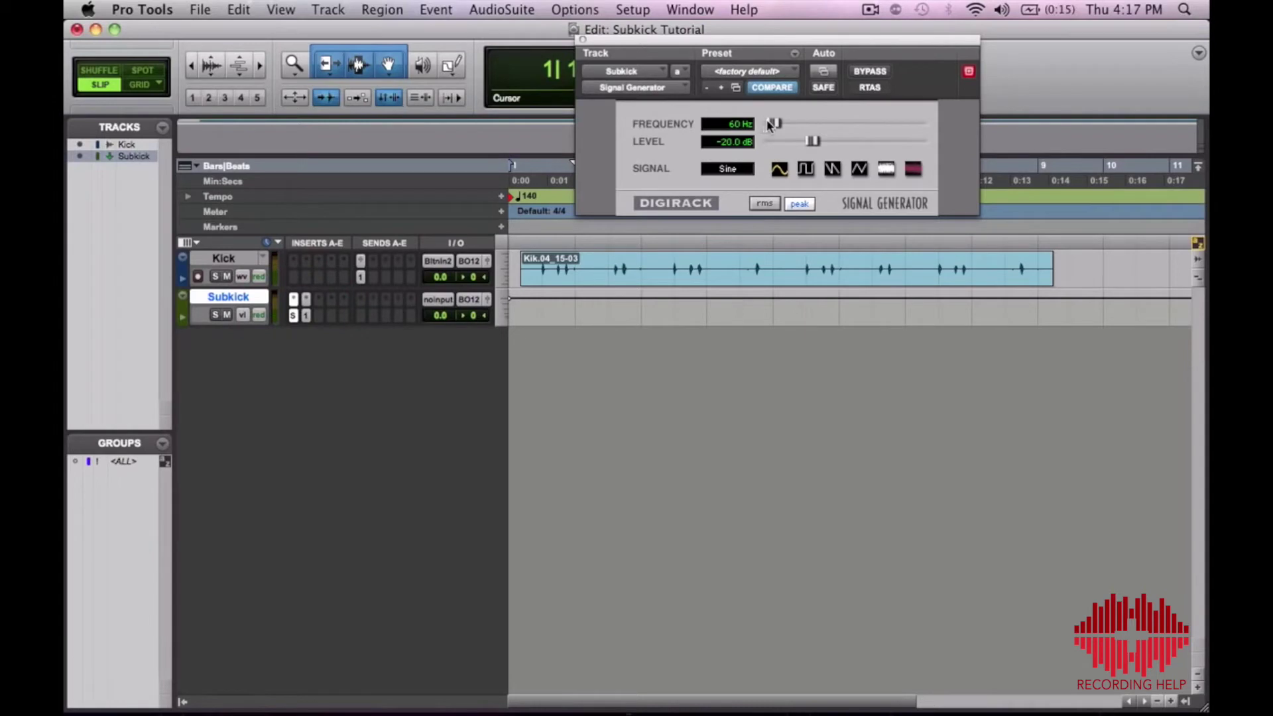
# - Set the Signal Generator frequency to exactly 60 Hz after rough slider adjustments
pyautogui.moveTo(772, 124); pyautogui.dragTo(793, 126)
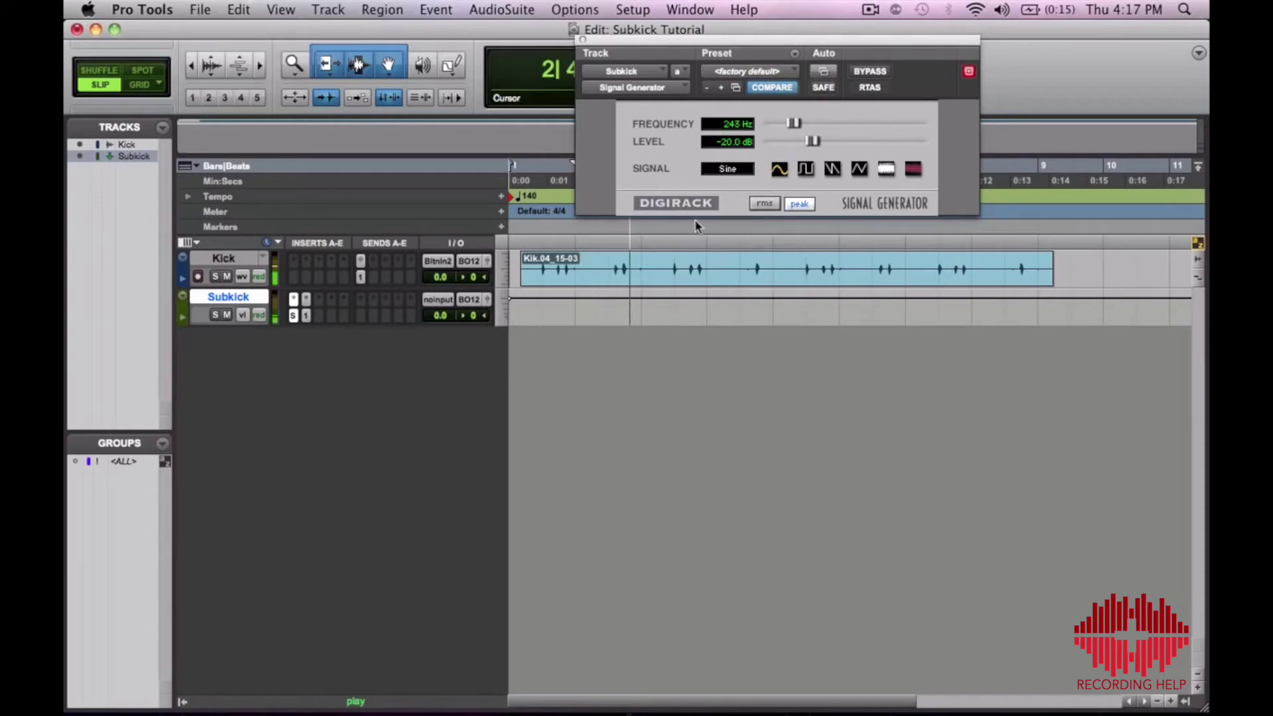
pyautogui.moveTo(807, 139); pyautogui.dragTo(836, 141)
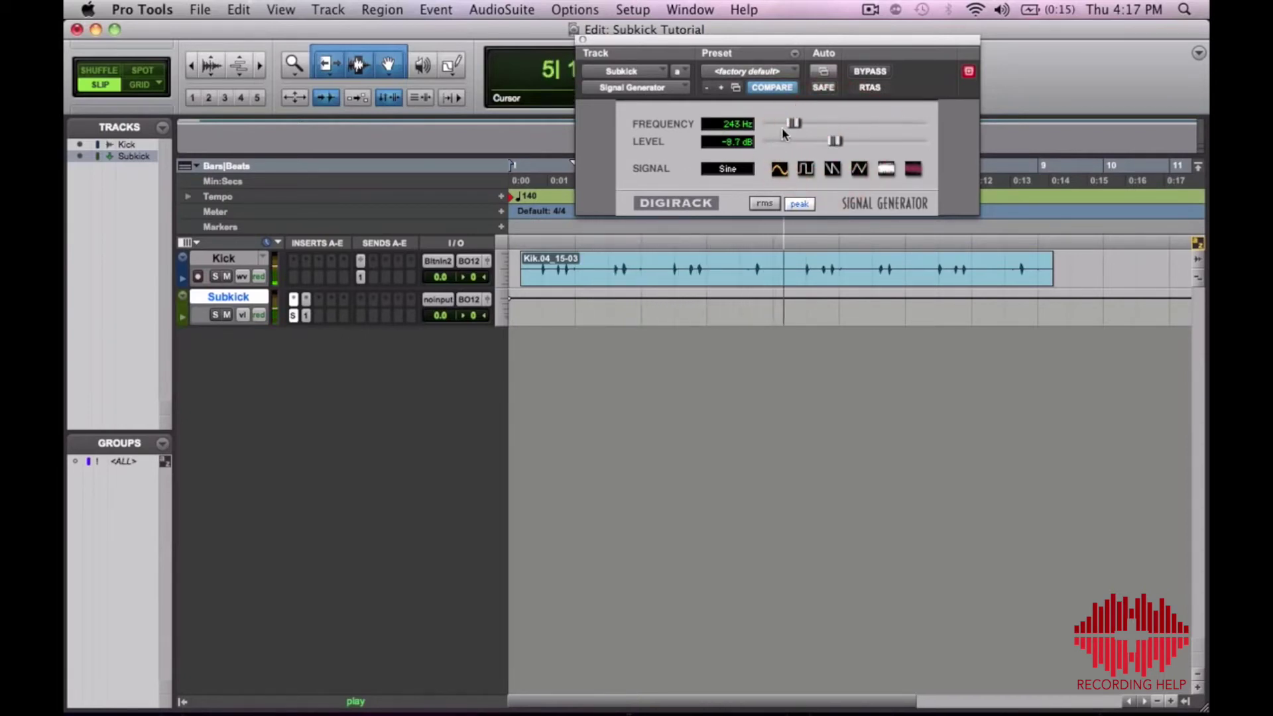
pyautogui.click(737, 127)
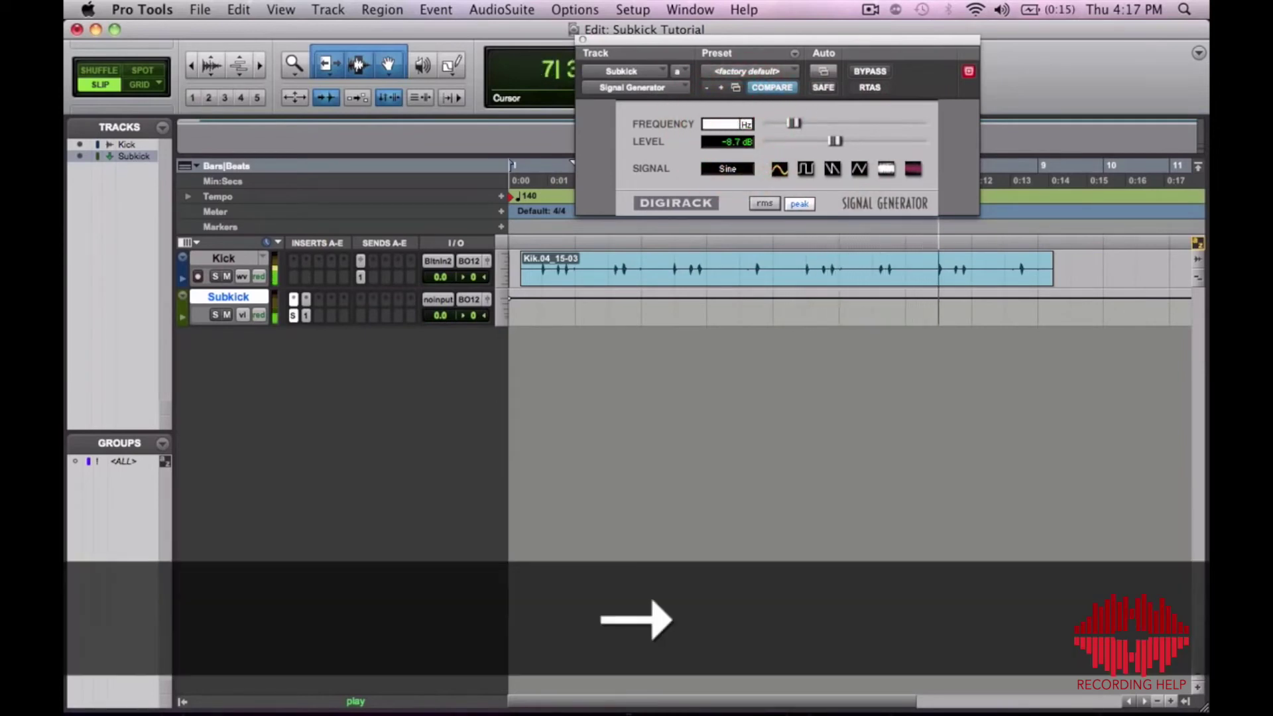
pyautogui.write('60')
pyautogui.press('Return')
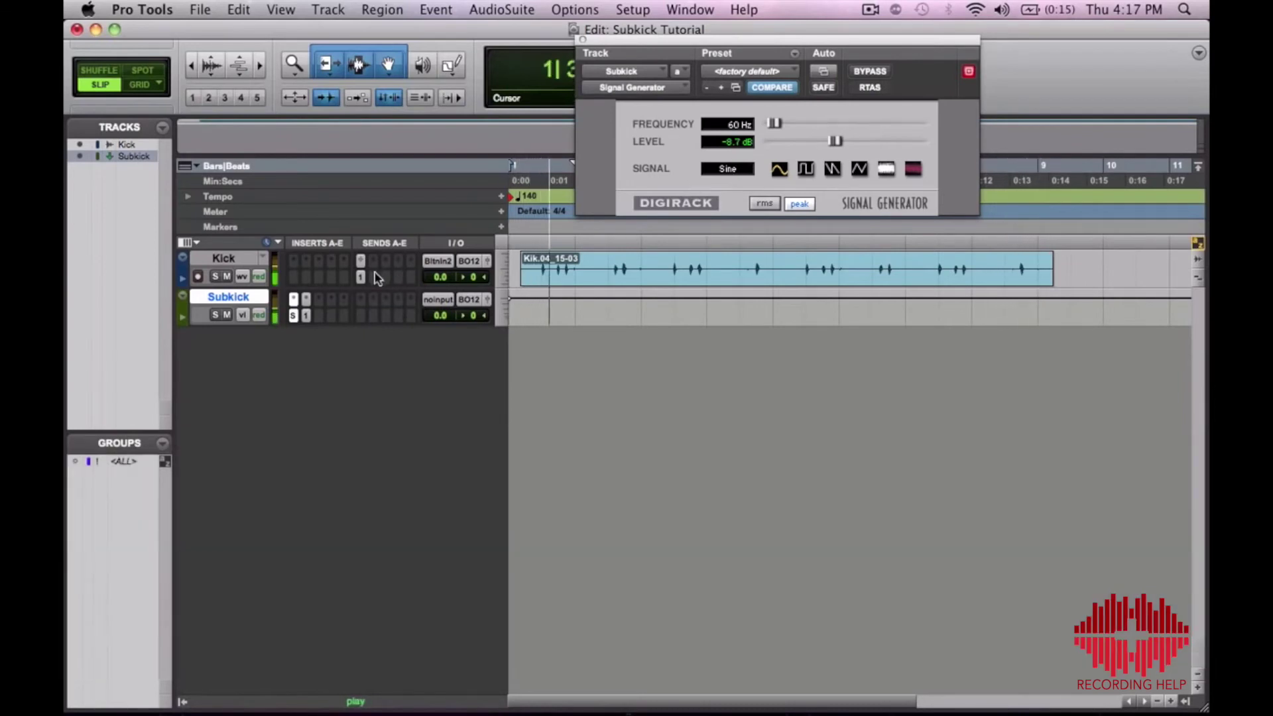
# - Raise the generator level to -3.7 dB and stop playback
pyautogui.moveTo(836, 142); pyautogui.dragTo(880, 142)
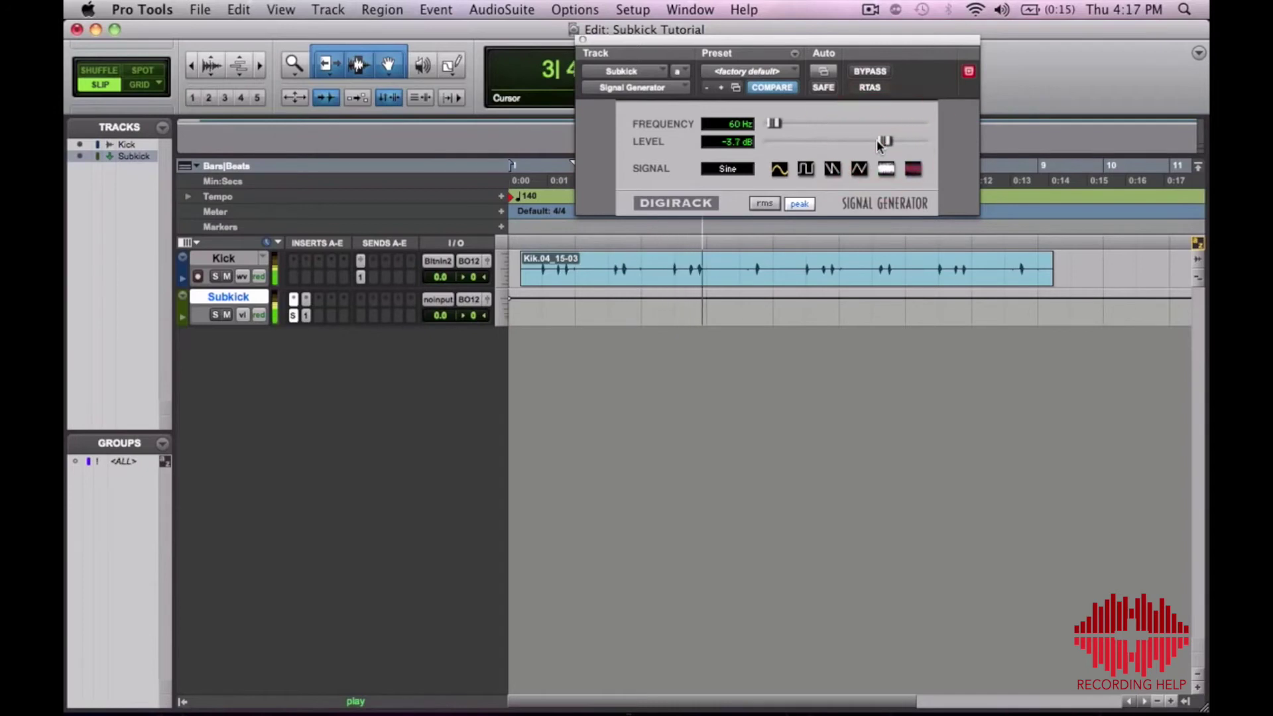
pyautogui.press('space')
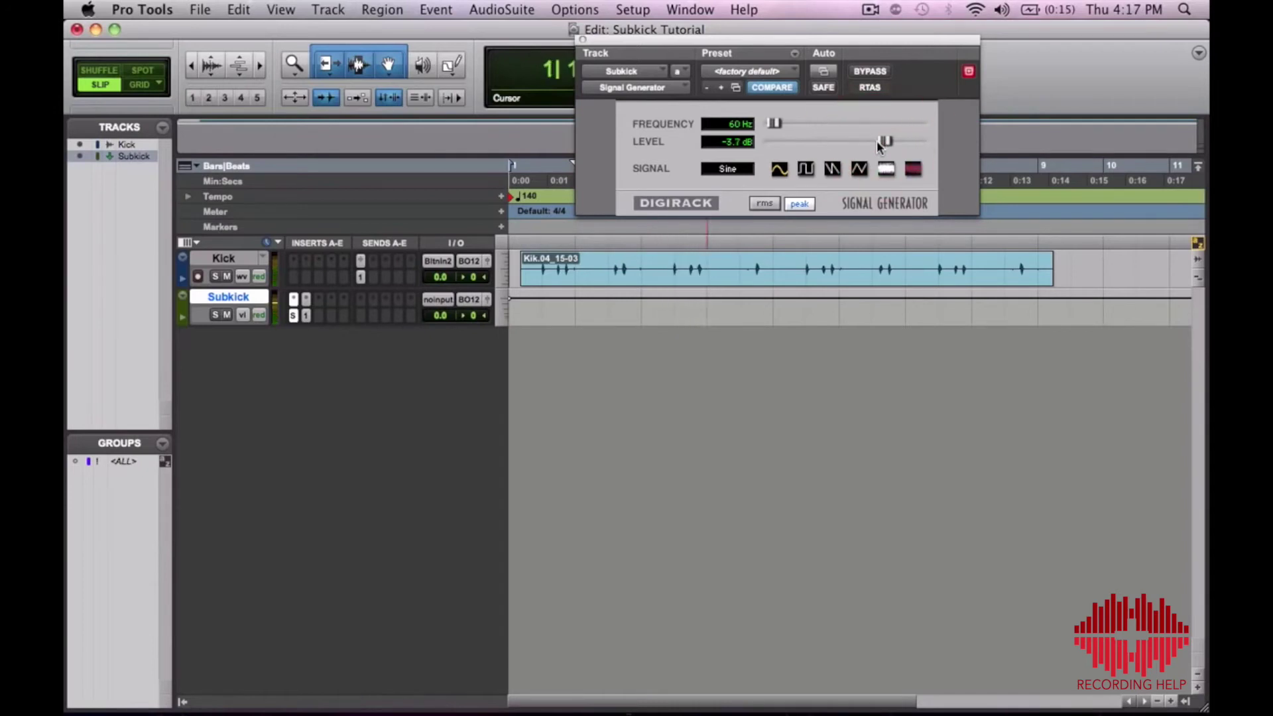
pyautogui.click(306, 314)
# - Lower the gate close threshold to -22.0, shorten attack, and lengthen release to 127 ms
pyautogui.press('space')
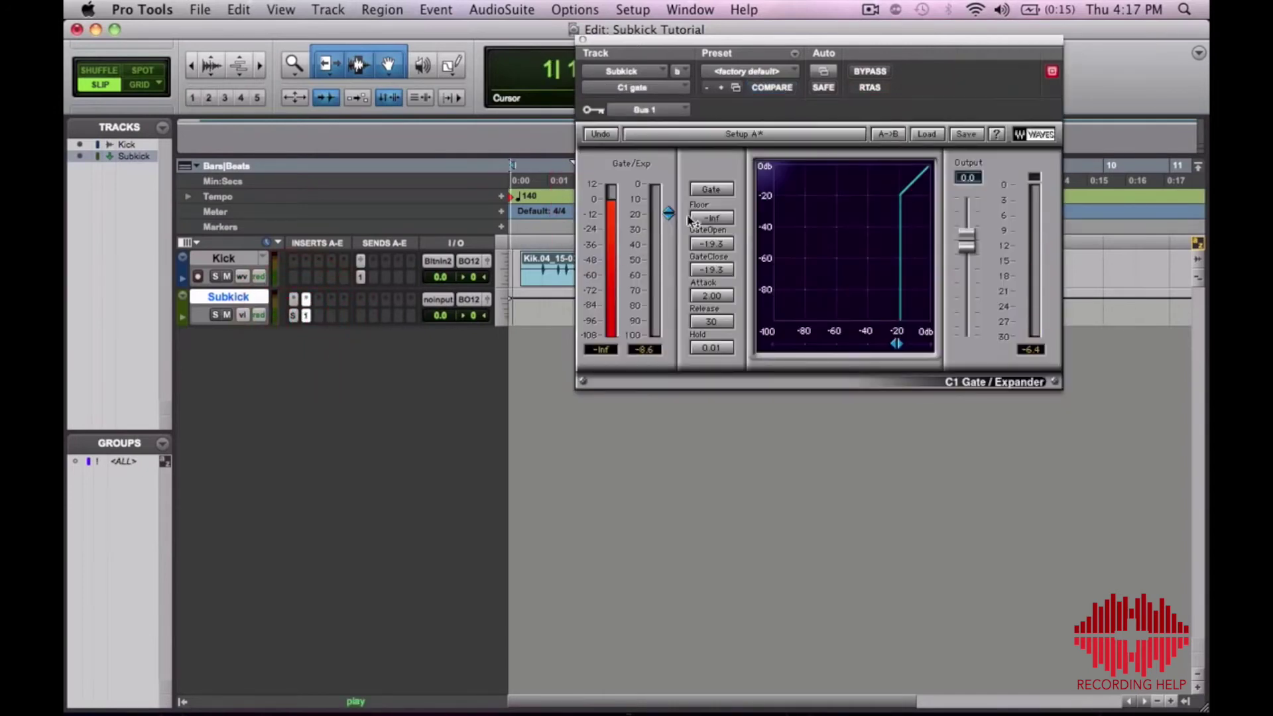
pyautogui.moveTo(669, 215); pyautogui.dragTo(669, 219)
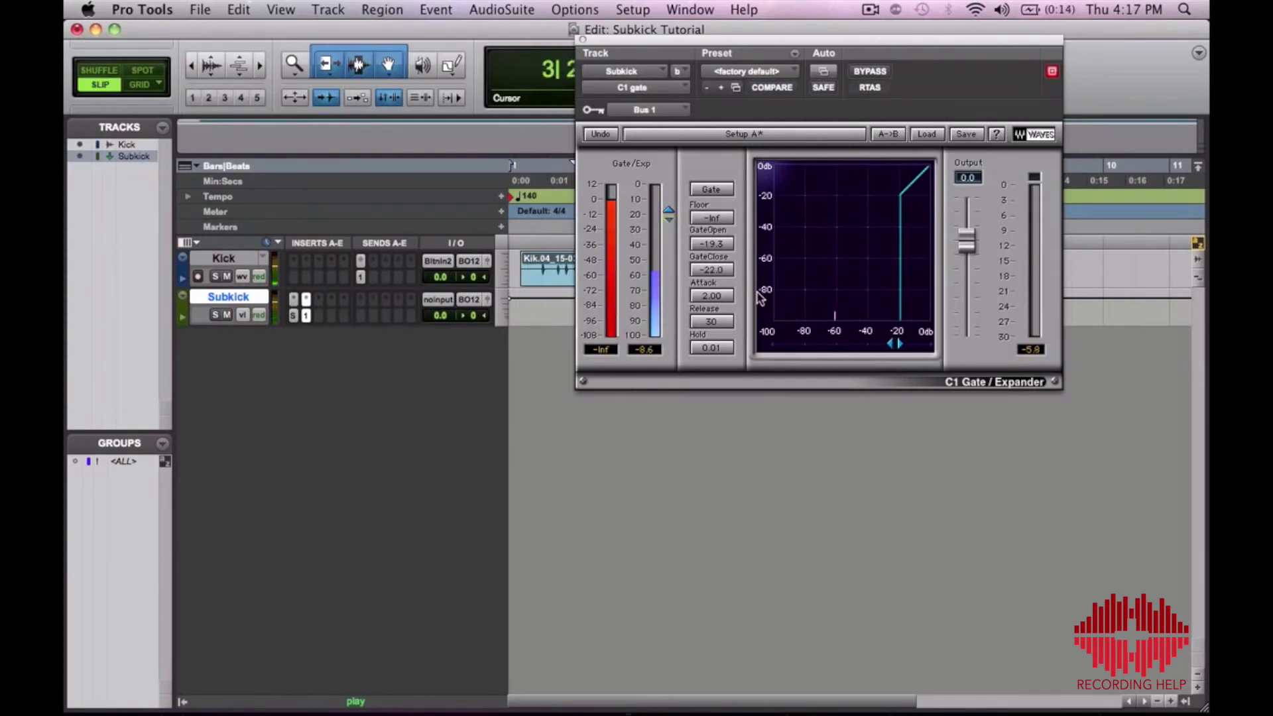
pyautogui.moveTo(710, 296); pyautogui.dragTo(721, 316)
pyautogui.click(720, 316)
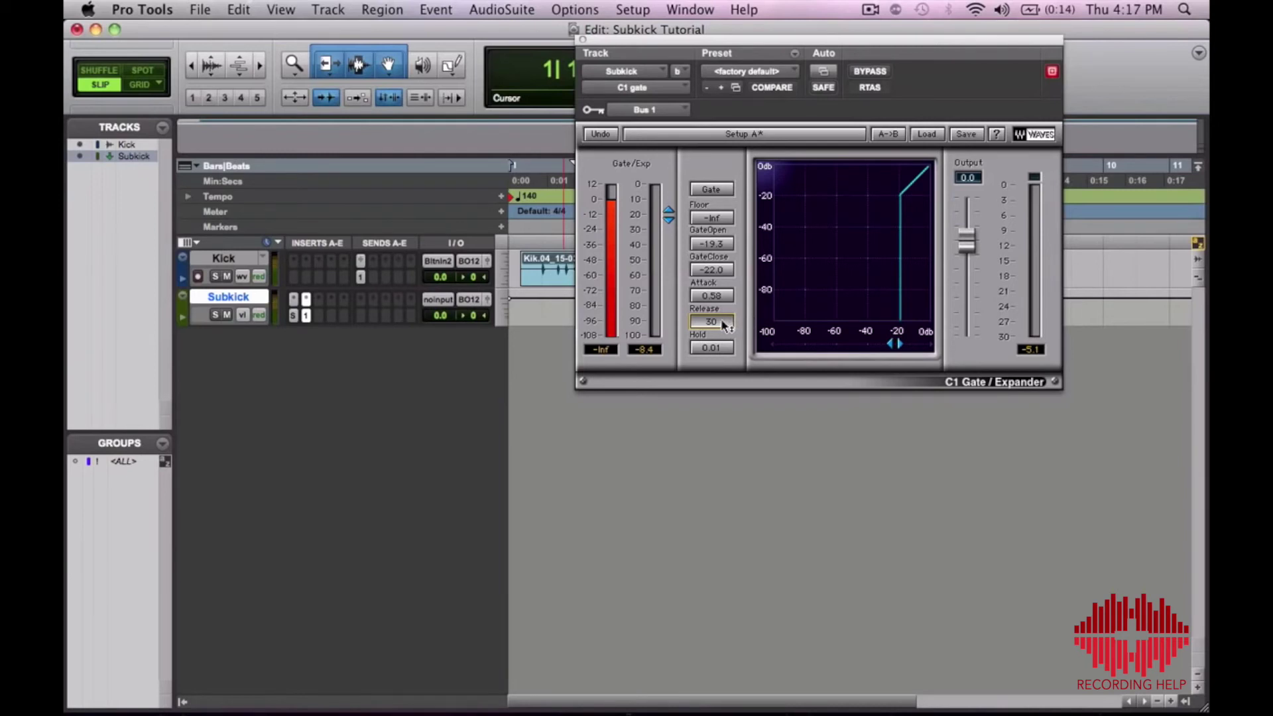
pyautogui.press('space')
pyautogui.moveTo(725, 325); pyautogui.dragTo(724, 259)
# - Nudge the Signal Generator frequency up to 63 Hz while listening
pyautogui.click(292, 319)
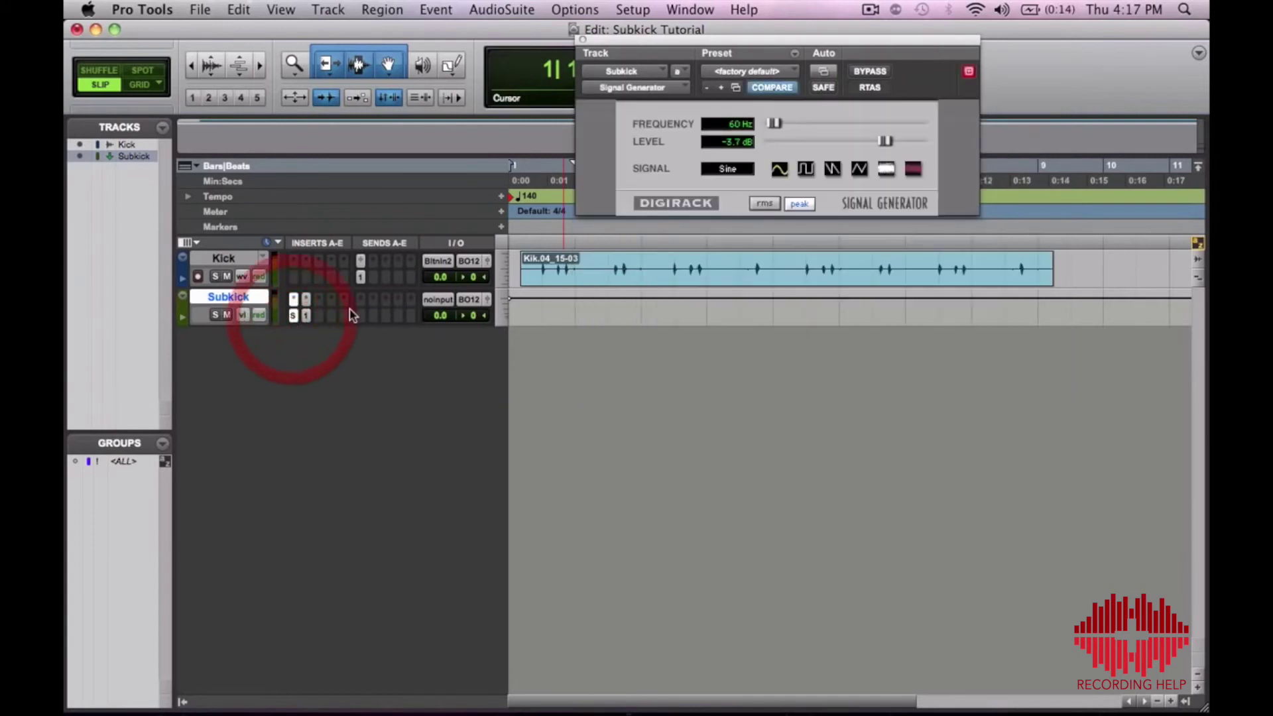
pyautogui.press('space')
pyautogui.moveTo(773, 121); pyautogui.dragTo(774, 123)
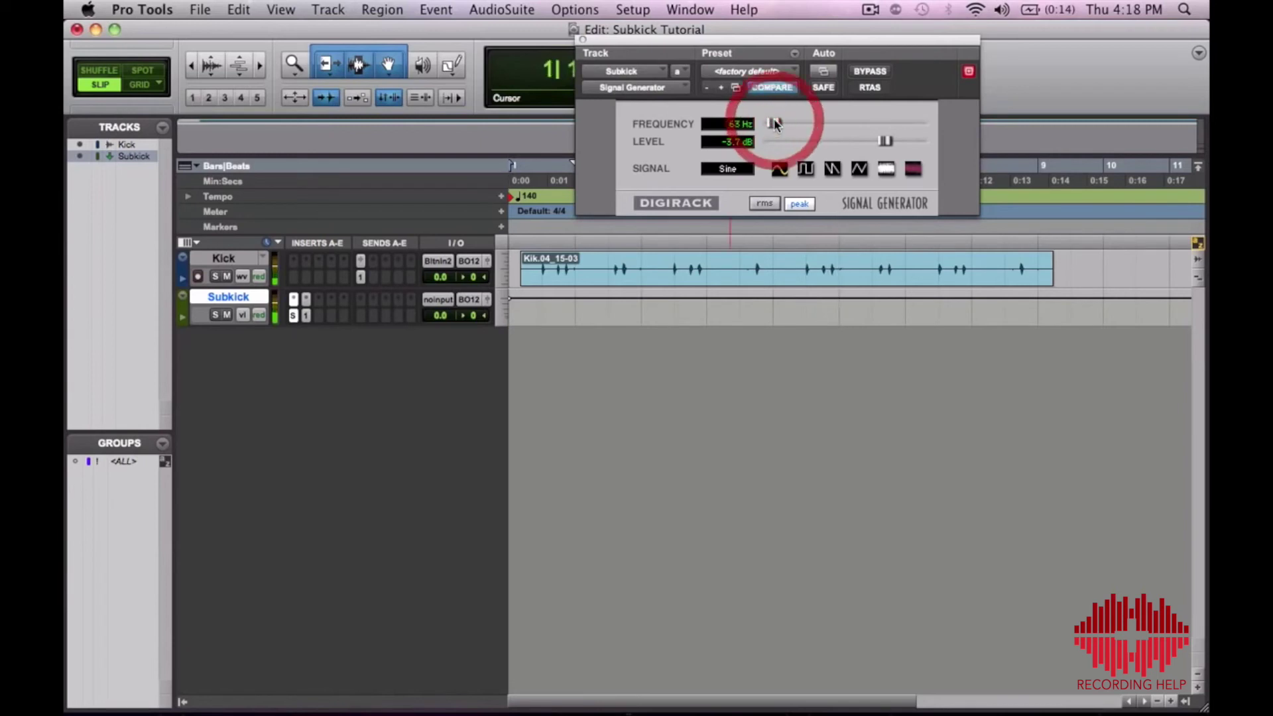
pyautogui.click(583, 41)
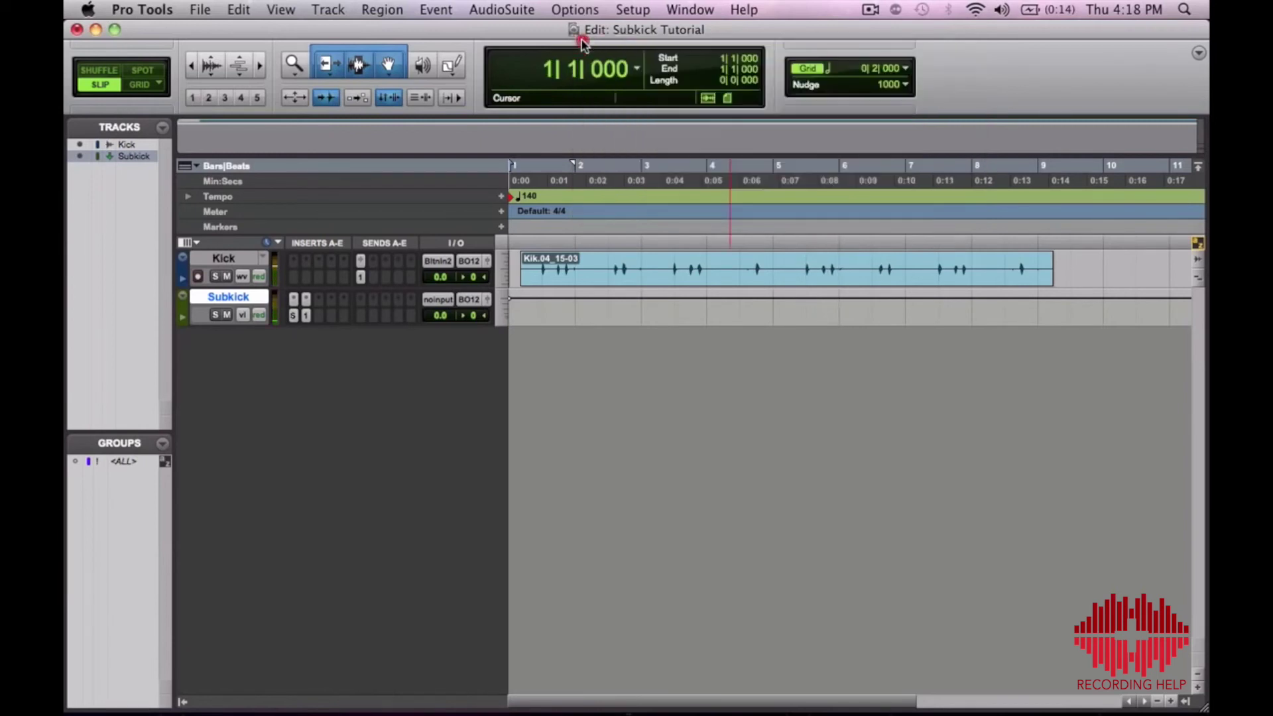
# - Set the gate to open at -21.8 and close at -24.5, with release about 45
pyautogui.click(307, 316)
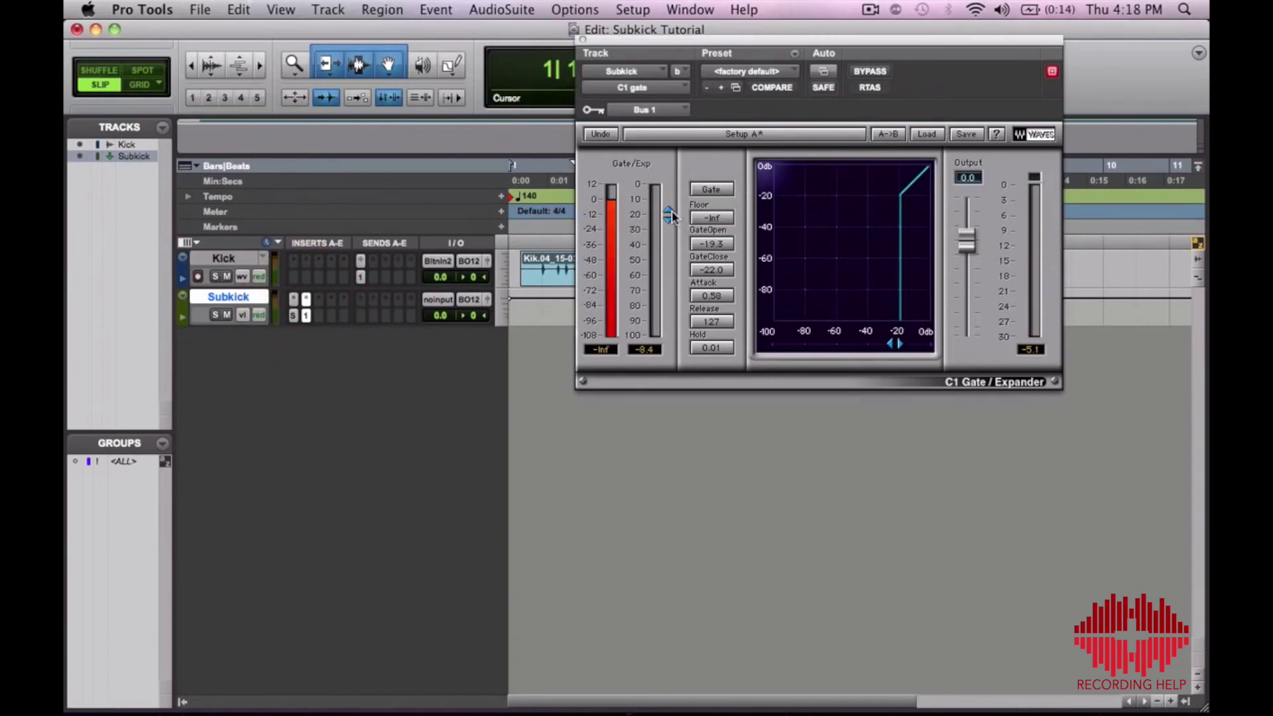
pyautogui.moveTo(671, 216)
pyautogui.mouseDown()
pyautogui.moveTo(669, 321)
pyautogui.moveTo(669, 218)
pyautogui.mouseUp()
pyautogui.moveTo(711, 321); pyautogui.dragTo(711, 345)
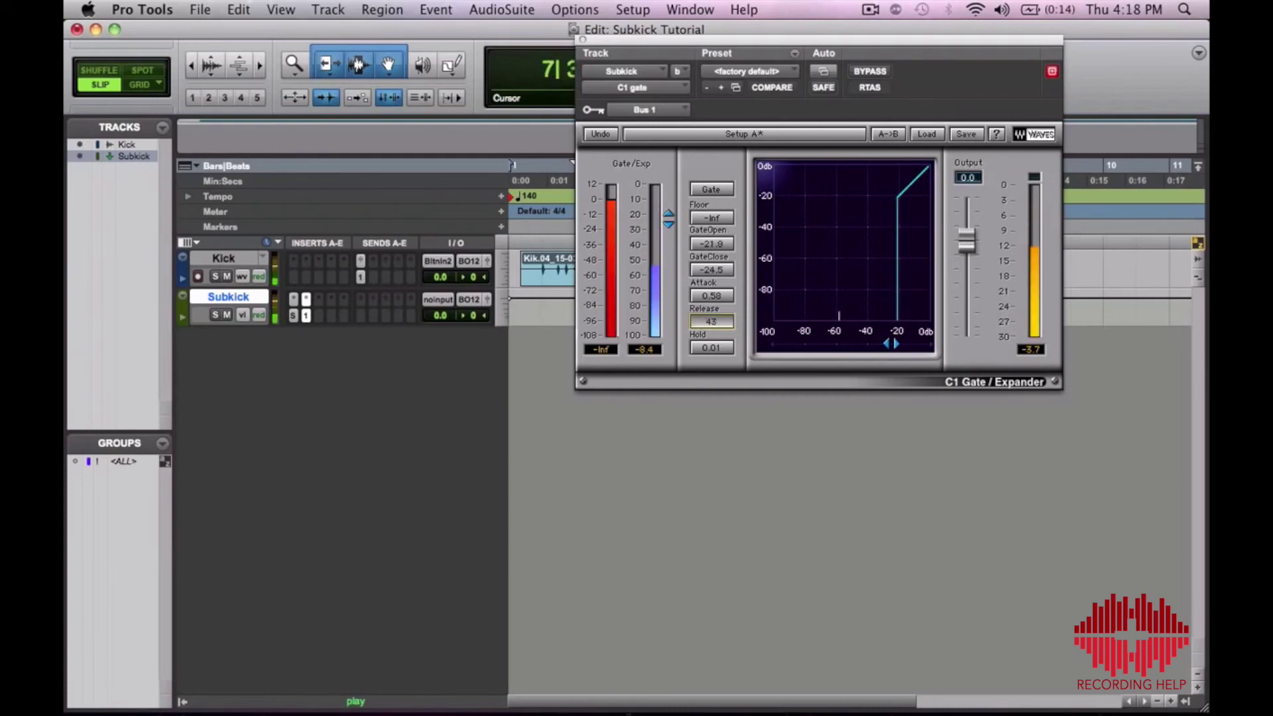
pyautogui.moveTo(711, 345); pyautogui.dragTo(711, 325)
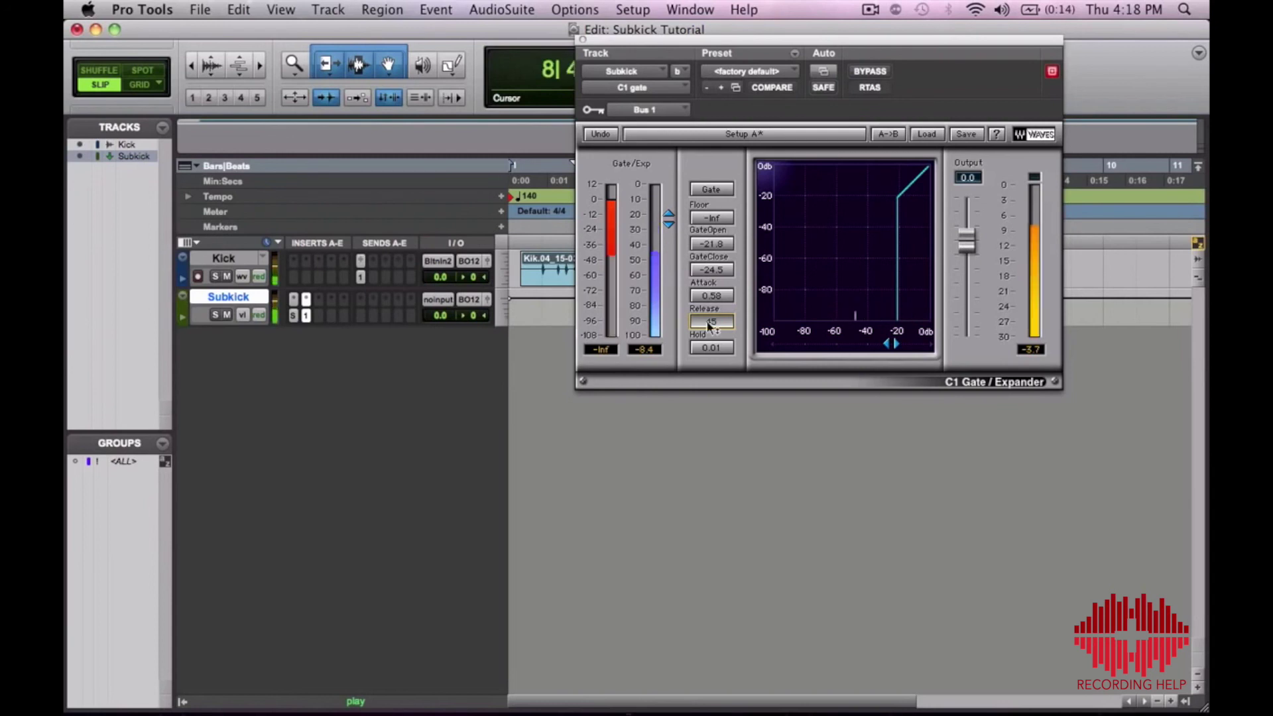